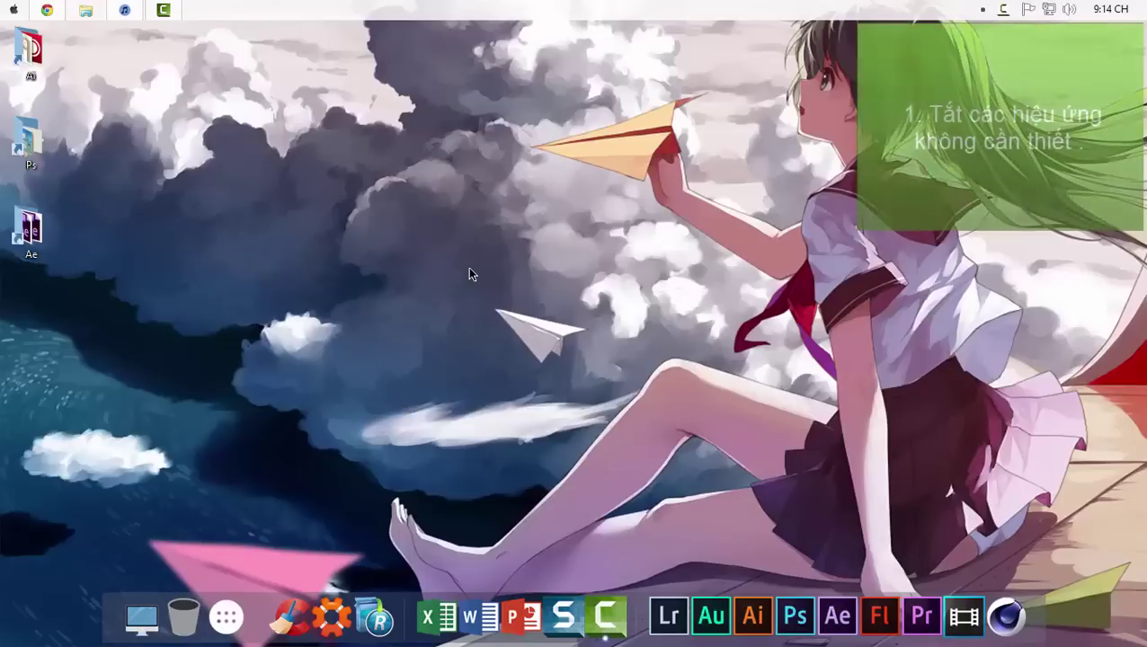
Step: Open the Performance Options dialog from the computer's advanced system properties
click(141, 616)
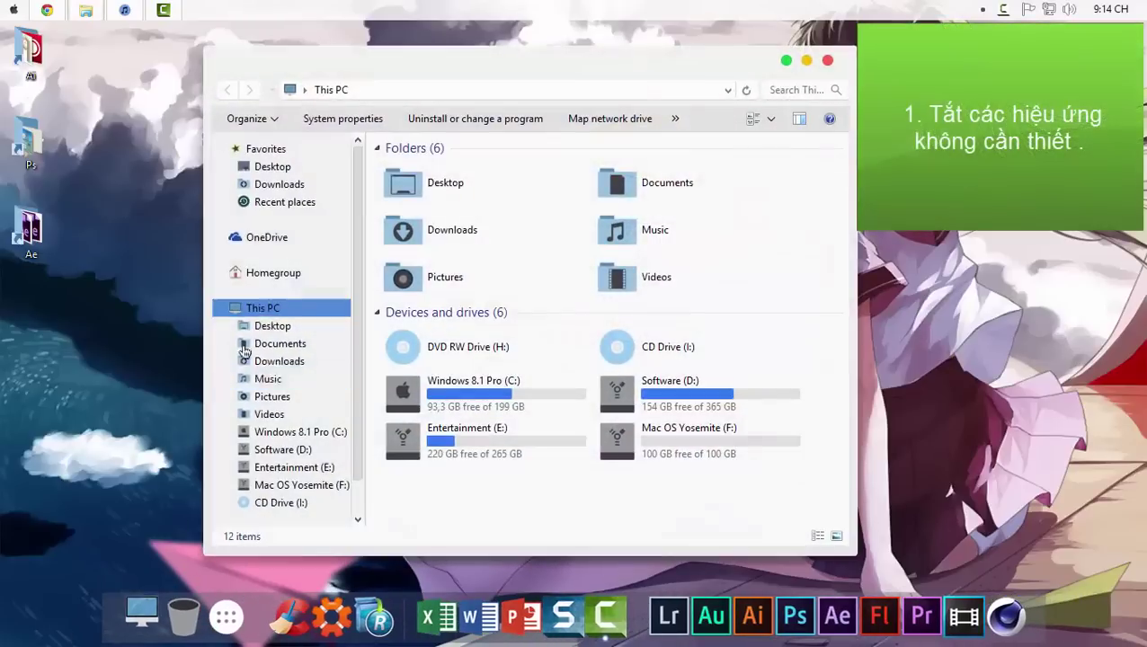
click(356, 123)
click(288, 200)
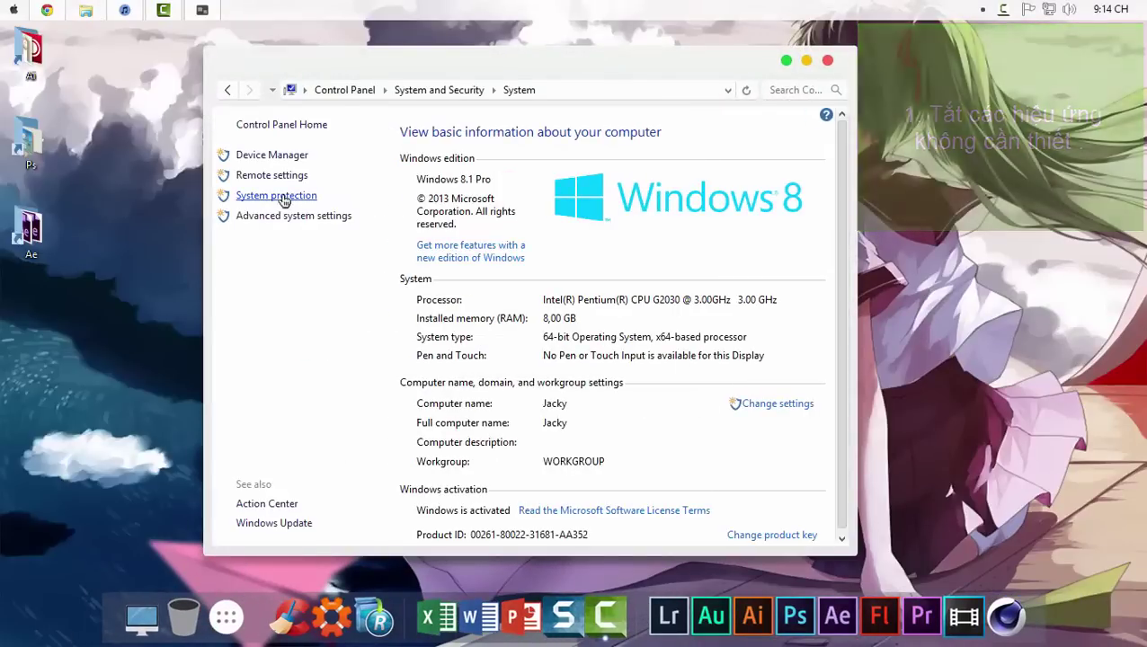
click(234, 147)
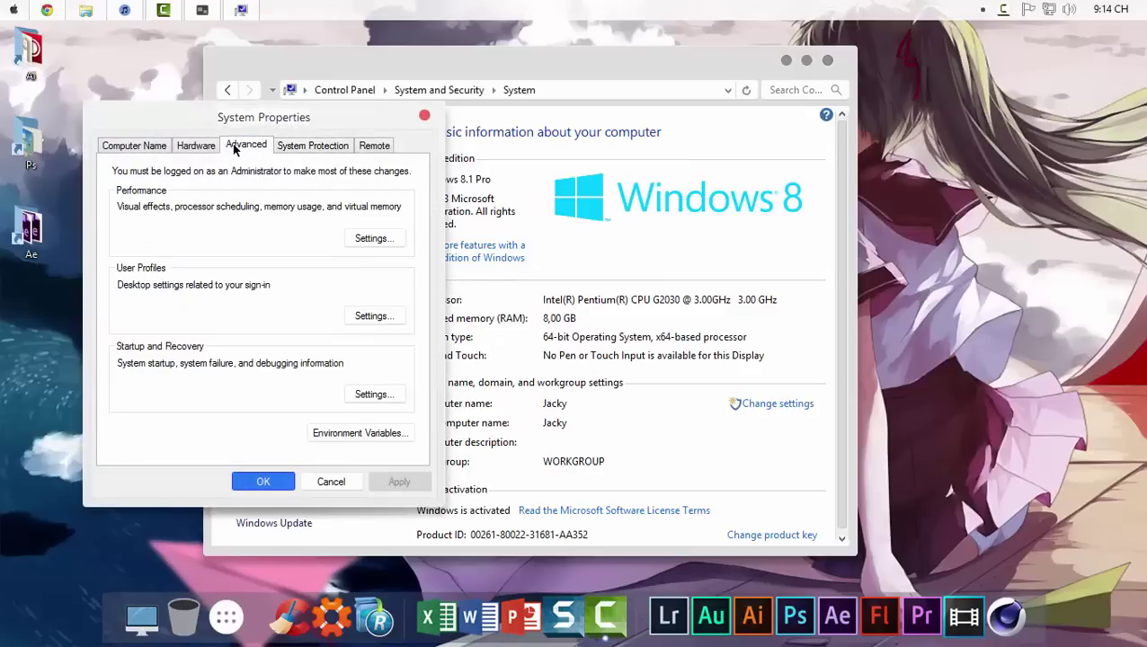
click(353, 236)
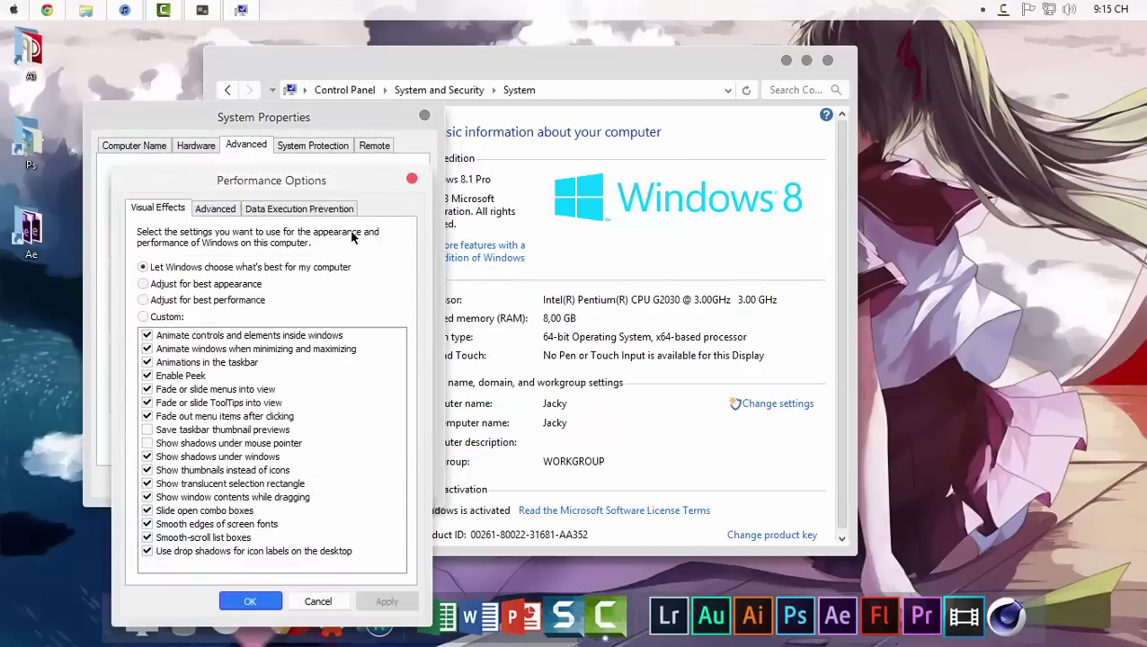
Step: Apply the "Adjust for best performance" visual effects setting and close System Properties
click(177, 302)
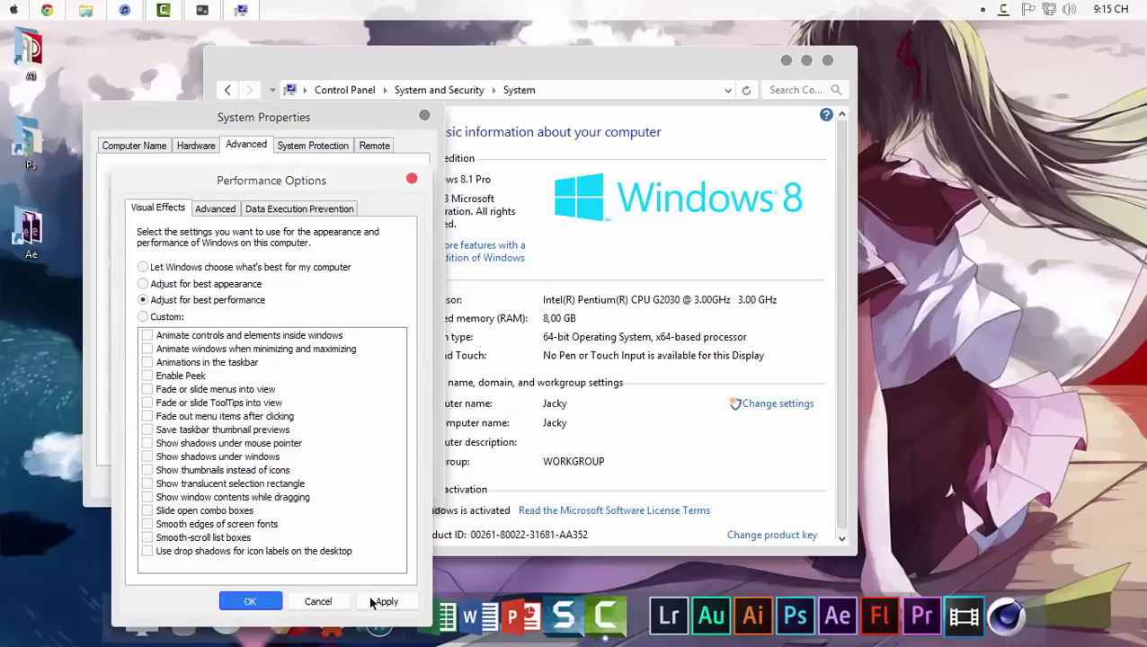
click(375, 602)
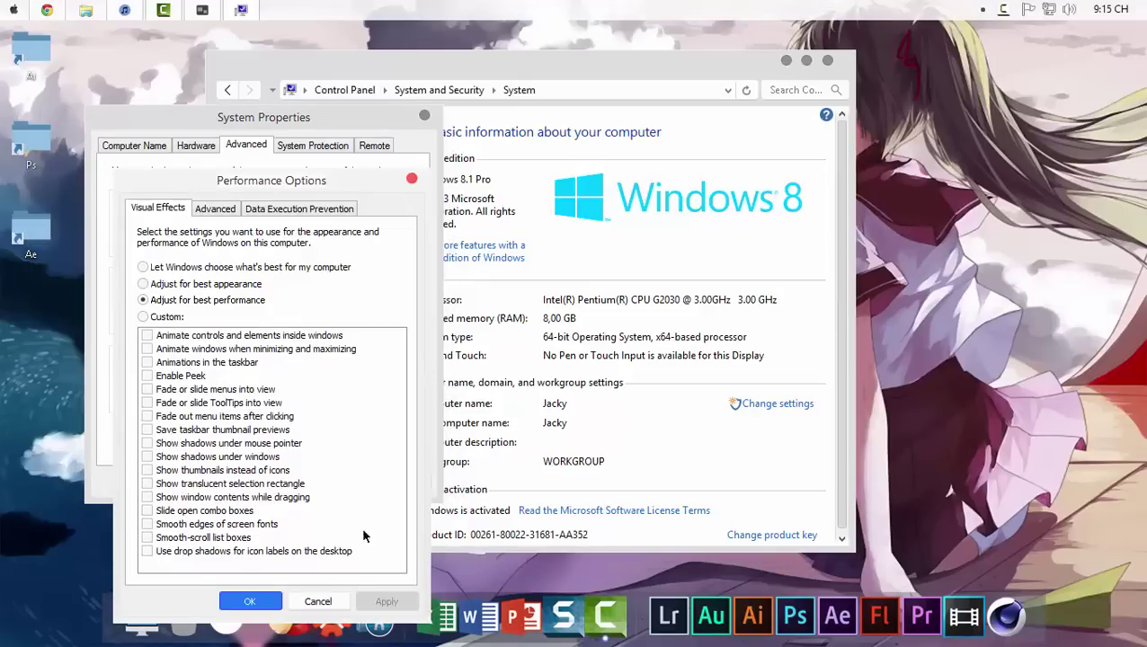
click(266, 595)
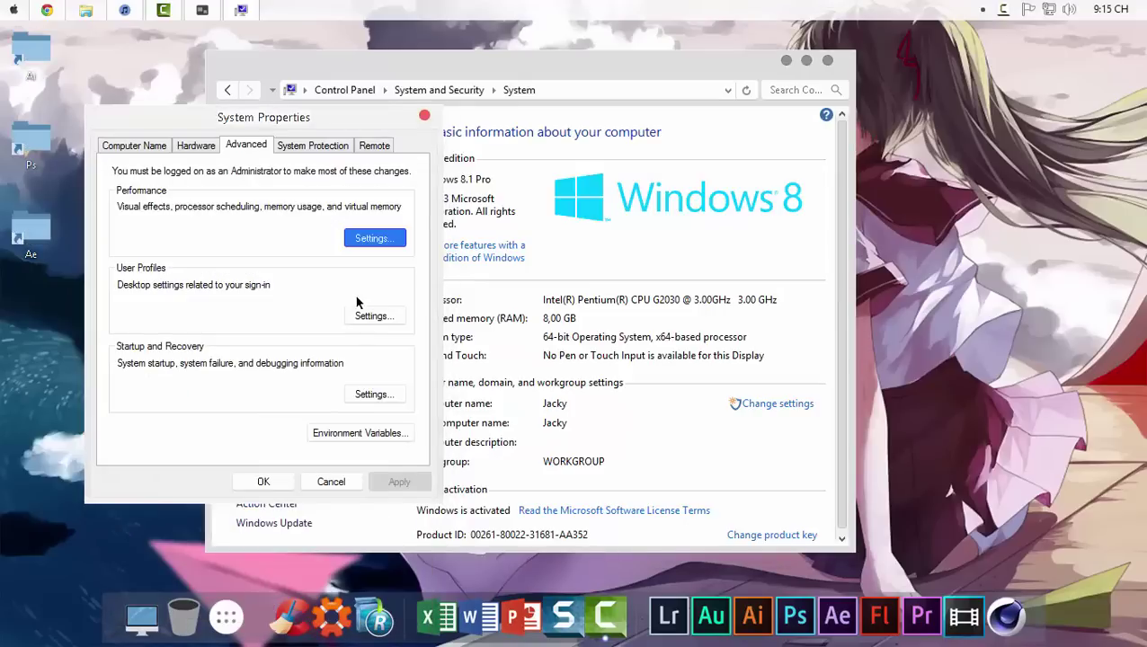
click(263, 482)
Step: Reopen Performance Options and enable the effects for animating controls, animating windows, taskbar animations, and fading or sliding menus
click(287, 200)
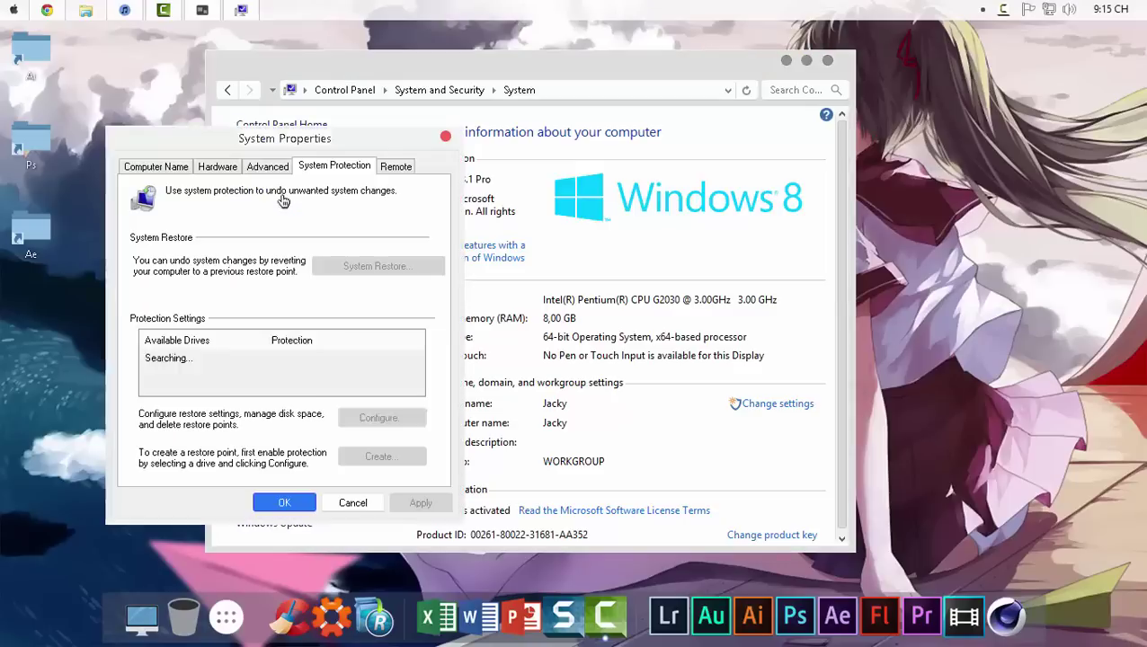
click(261, 169)
click(396, 261)
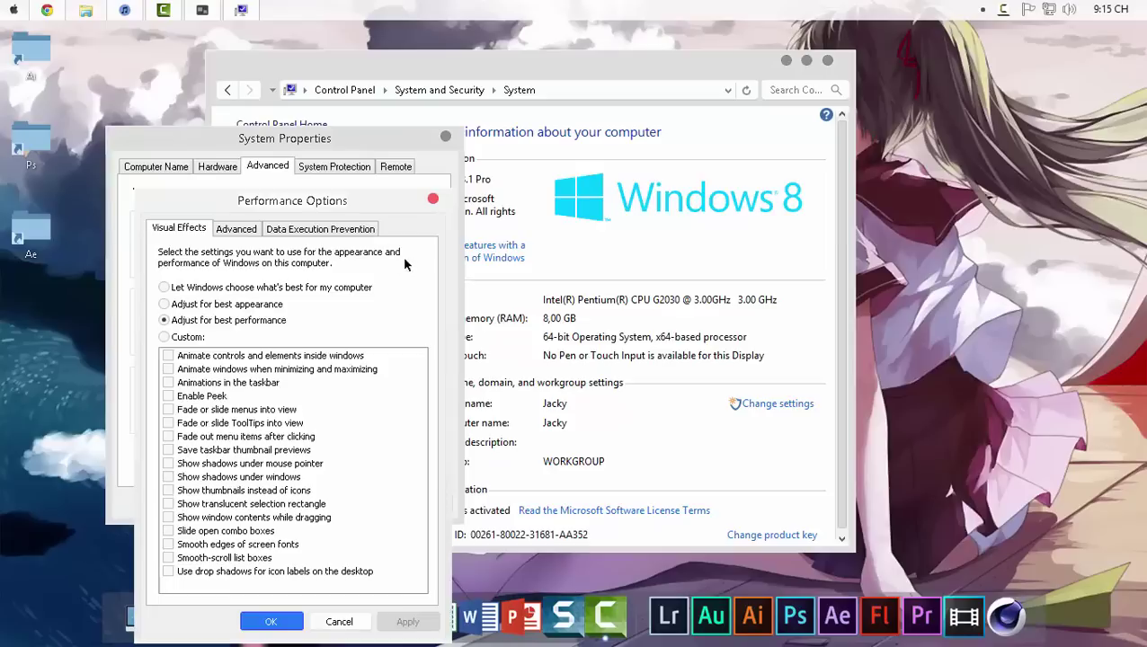
click(168, 356)
click(168, 369)
click(168, 383)
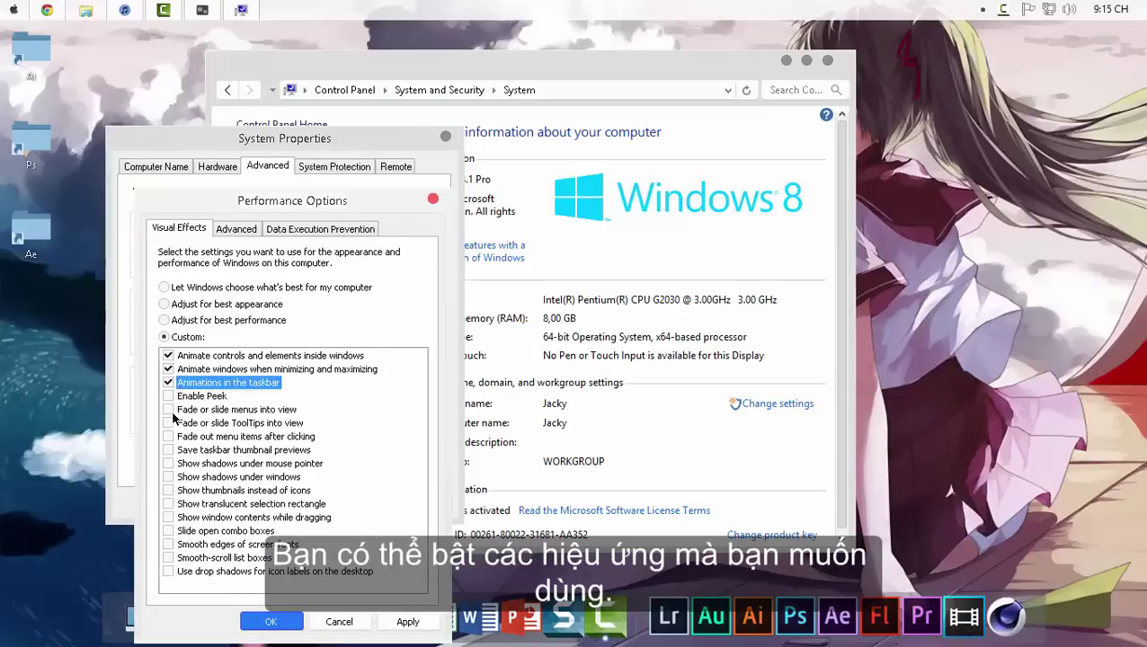
click(168, 410)
Step: Set visual effects to "Let Windows choose what's best for my computer", apply it, and close System Properties
click(221, 288)
click(400, 621)
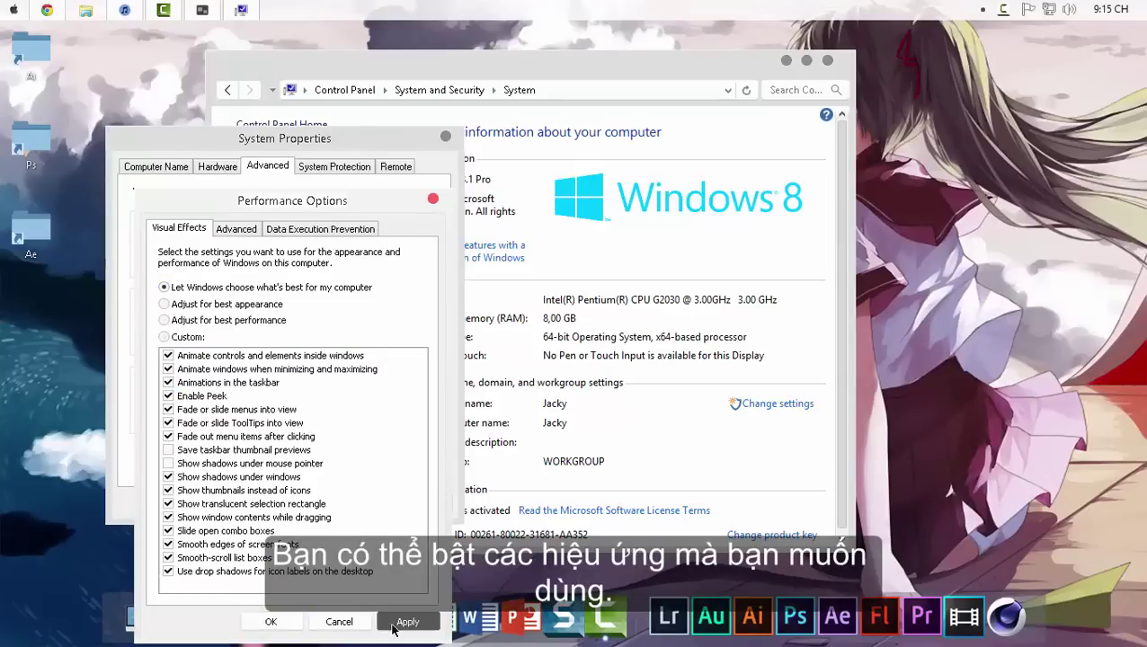
click(270, 621)
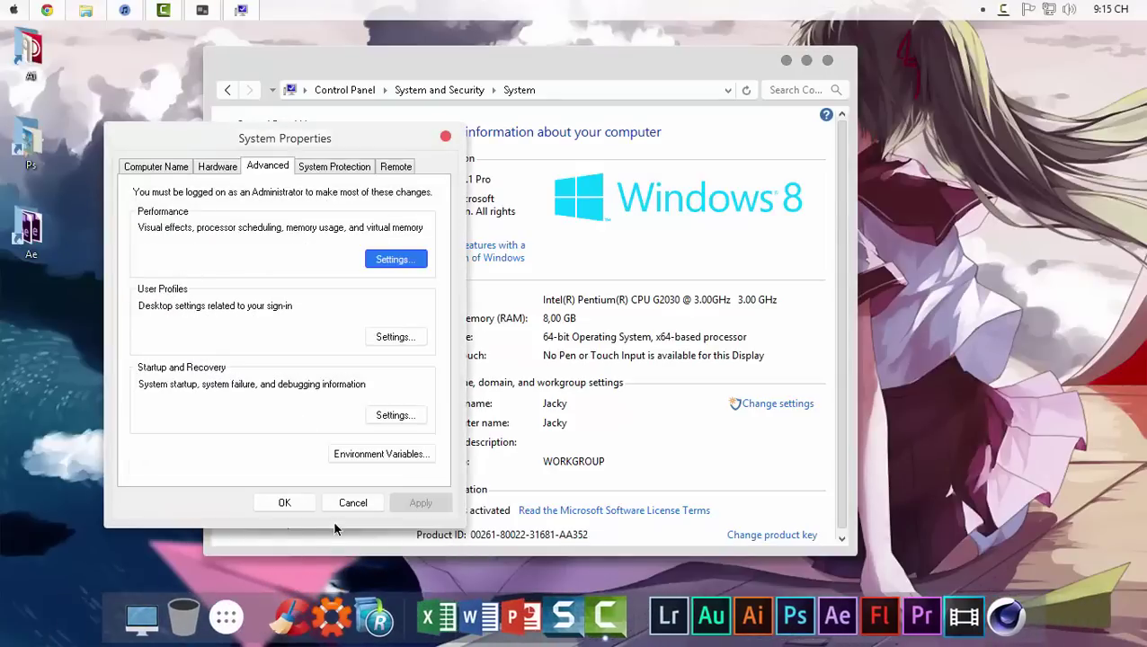
click(284, 502)
Step: Go back to This PC, open the list of programs to uninstall or change, and maximize the window
click(228, 91)
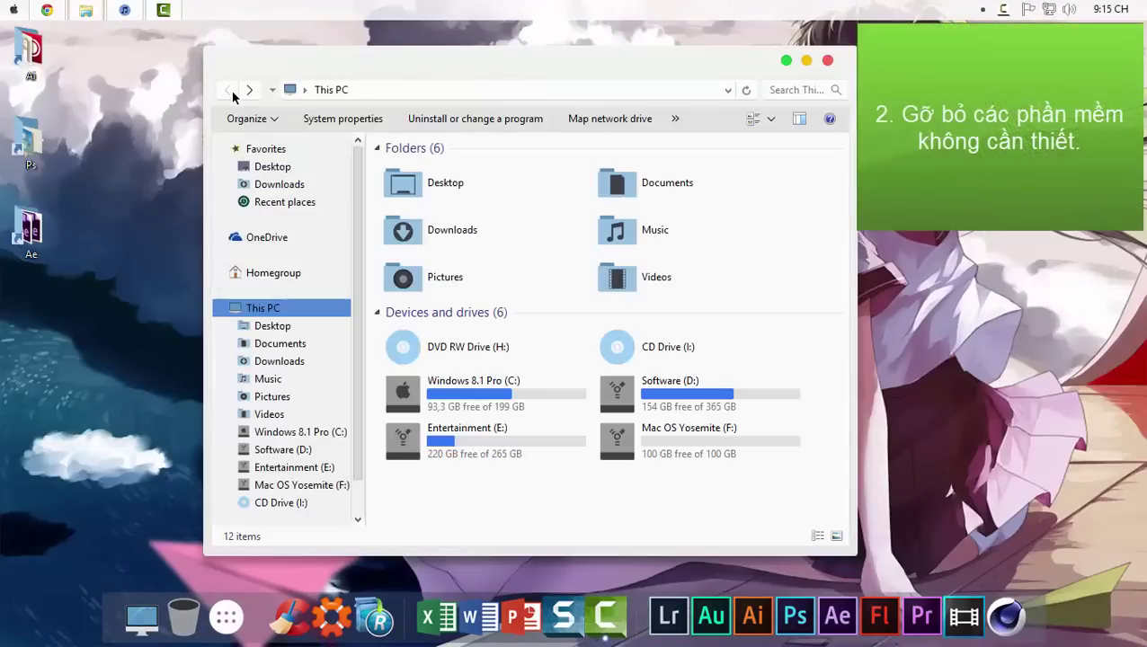
click(439, 123)
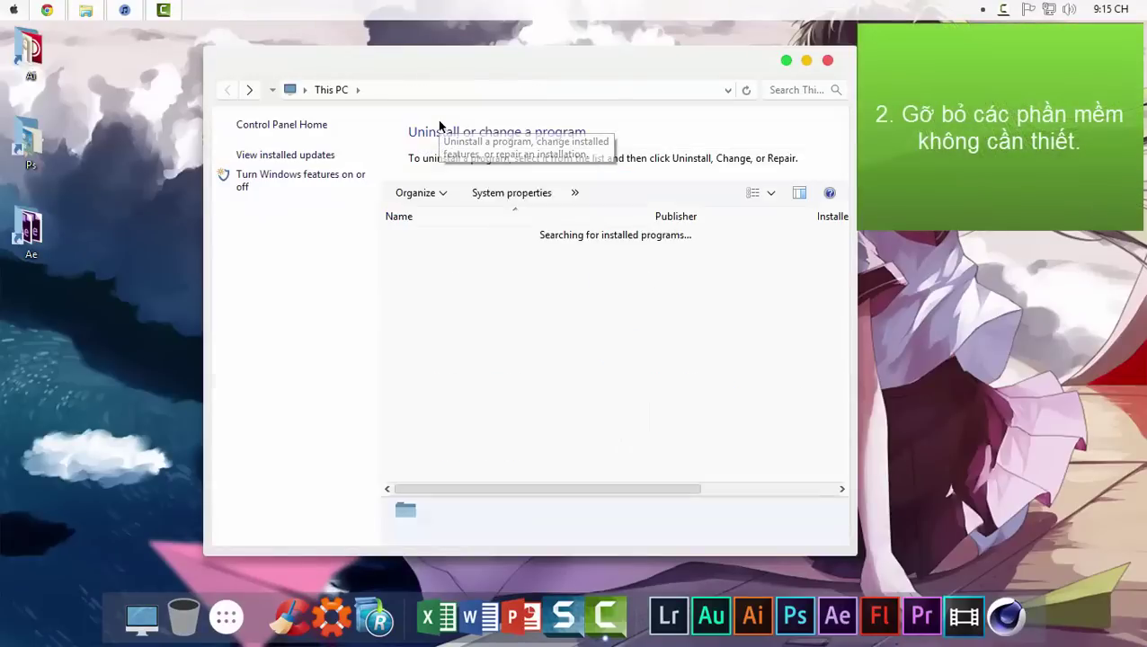
click(805, 60)
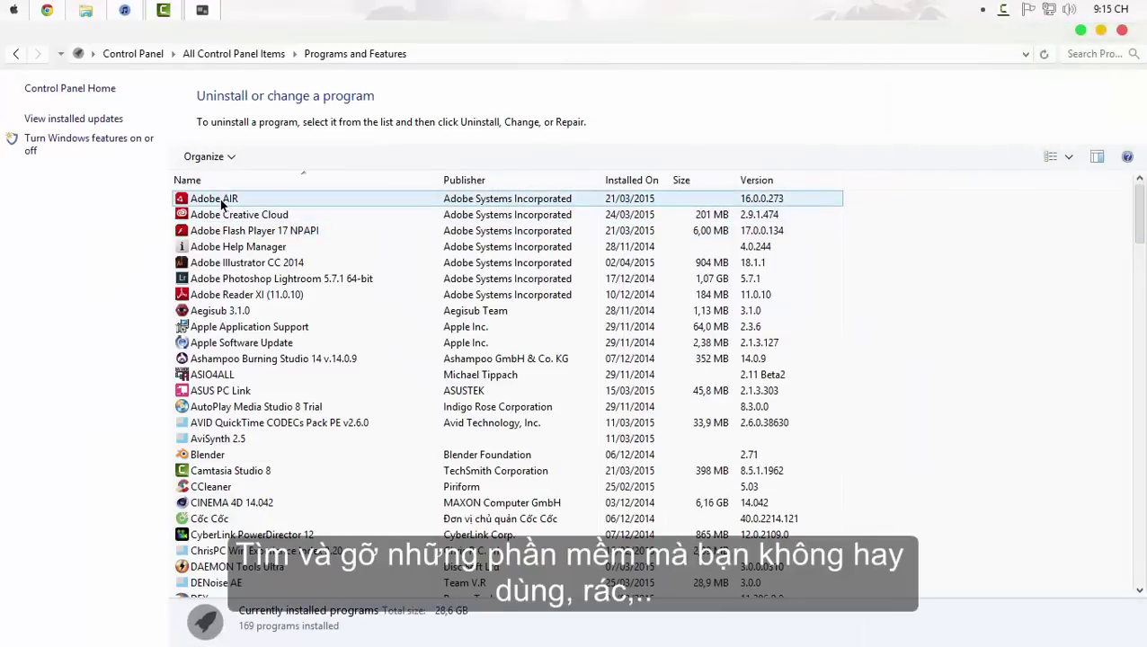
Step: Look through the whole list of installed programs for rarely used or junk software
click(225, 198)
click(279, 369)
scroll(280, 378, down, 3)
scroll(280, 379, down, 8)
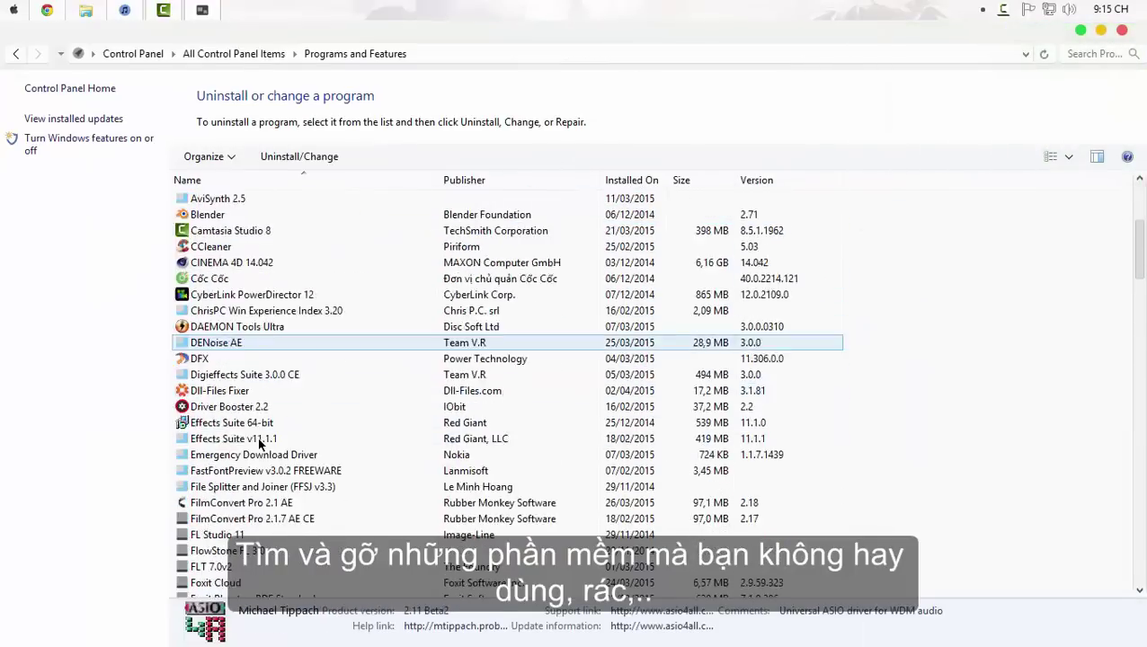
scroll(377, 340, down, 20)
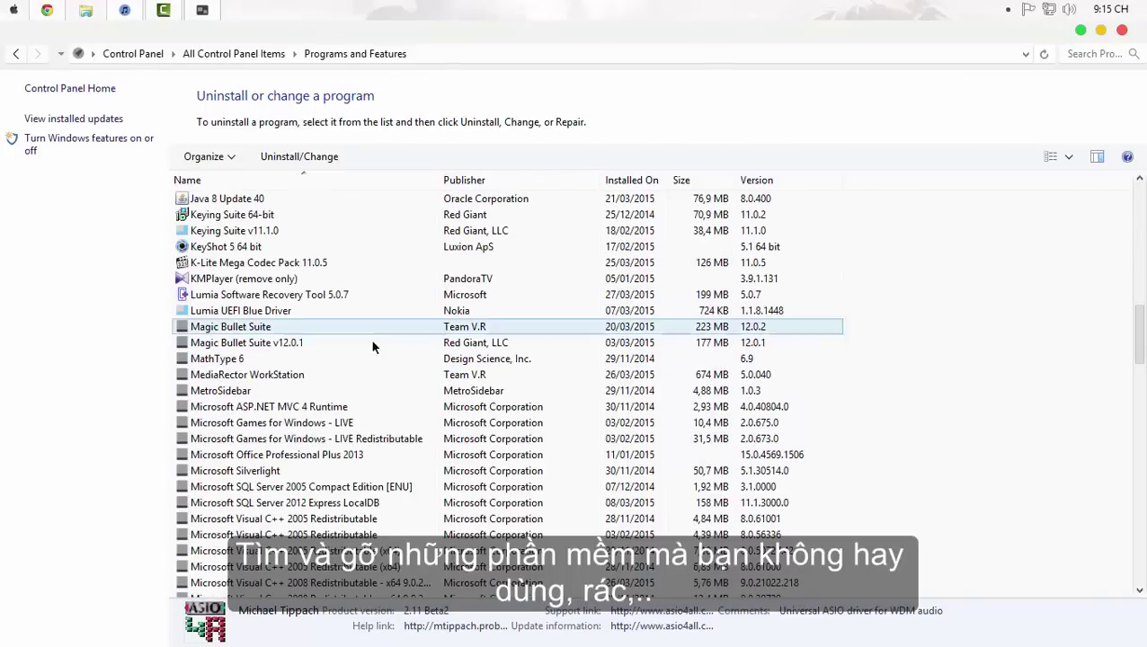
scroll(268, 344, down, 20)
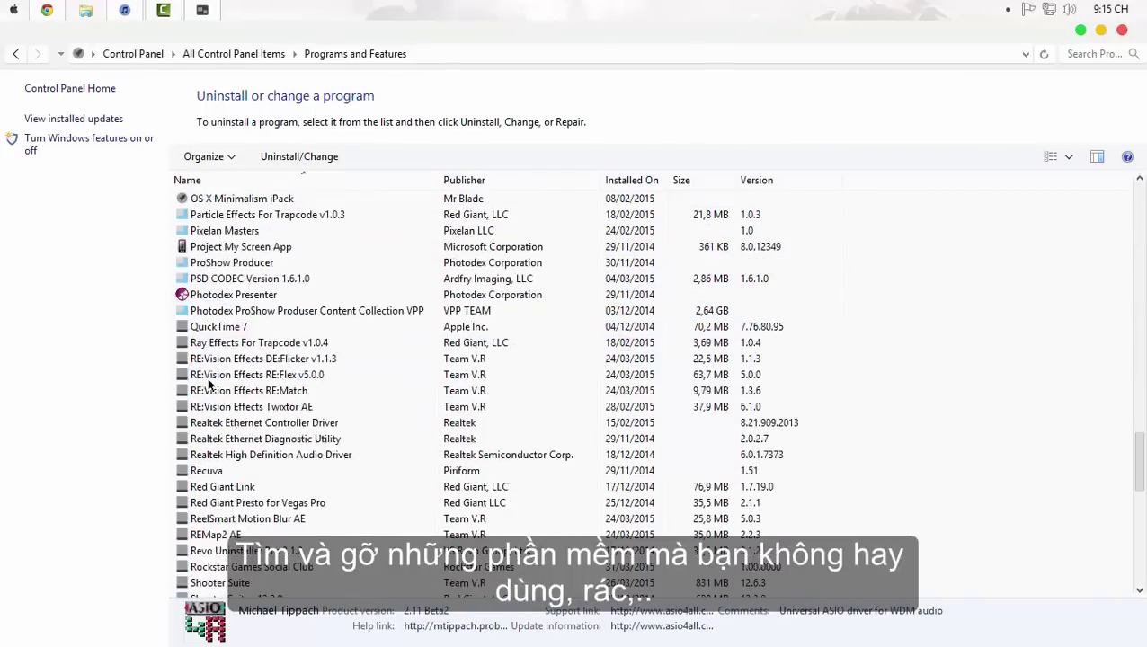
click(297, 391)
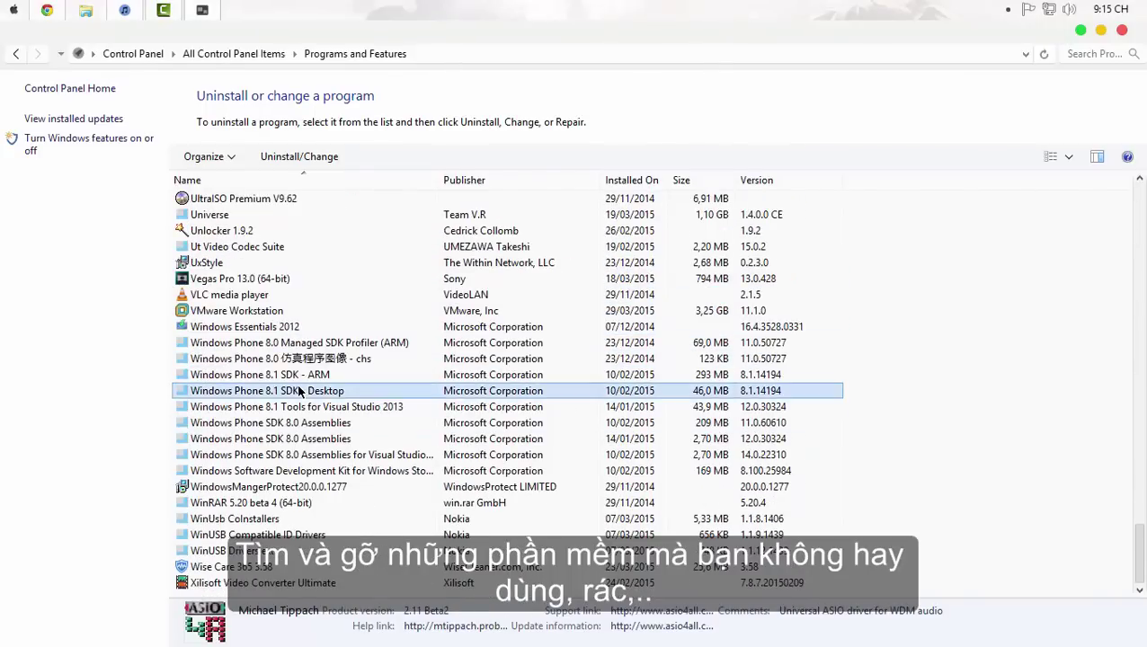
scroll(292, 391, up, 20)
scroll(292, 391, up, 20)
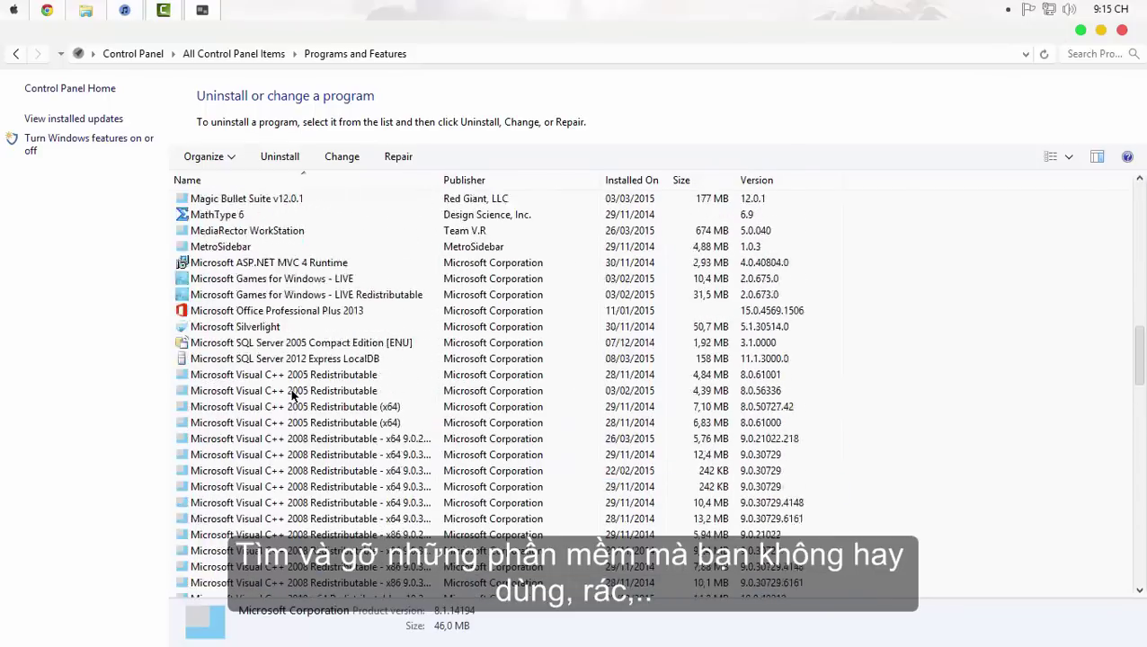
Step: Switch to Revo Uninstaller Pro, allow it to make changes, browse its list of all programs, and minimize it
click(1081, 33)
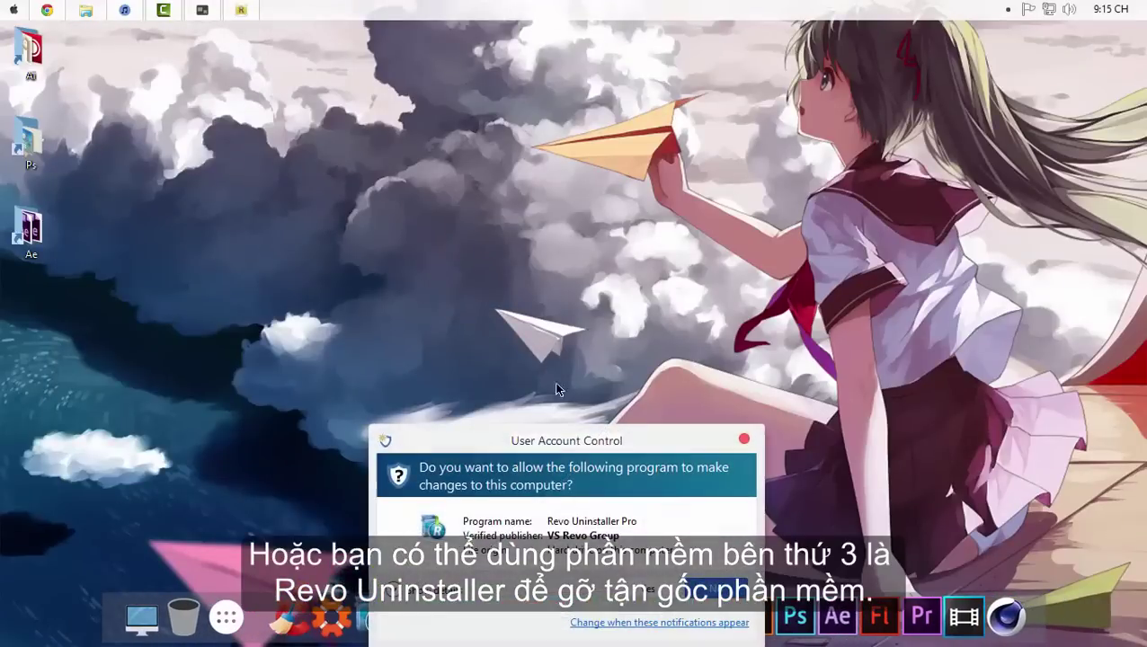
click(647, 586)
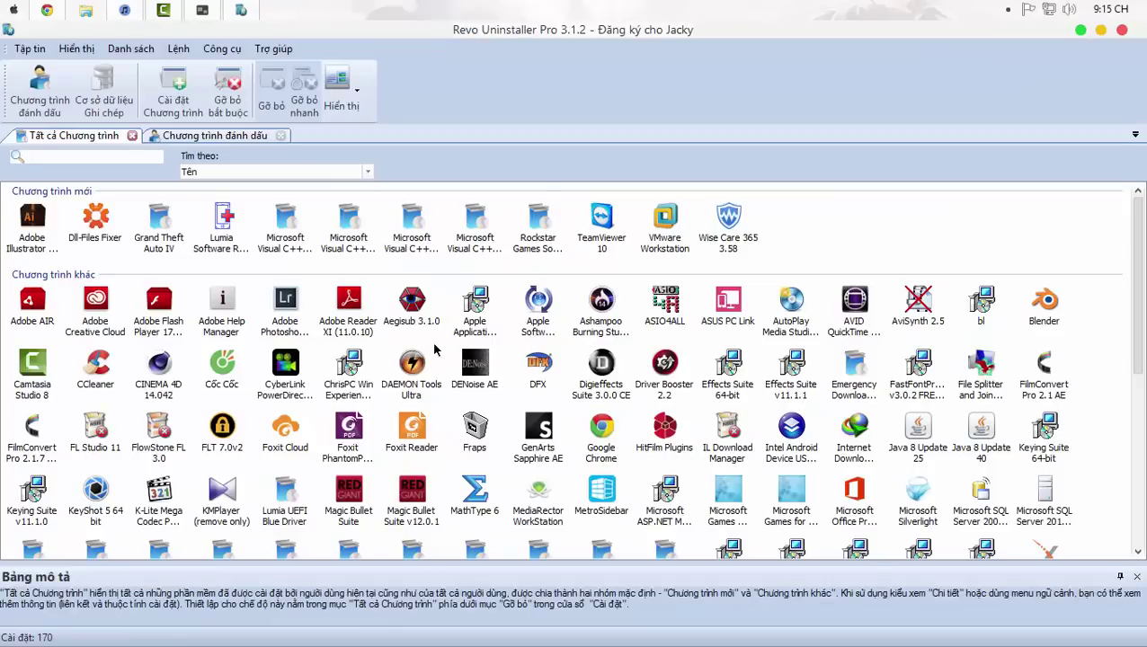
click(461, 372)
scroll(461, 372, down, 5)
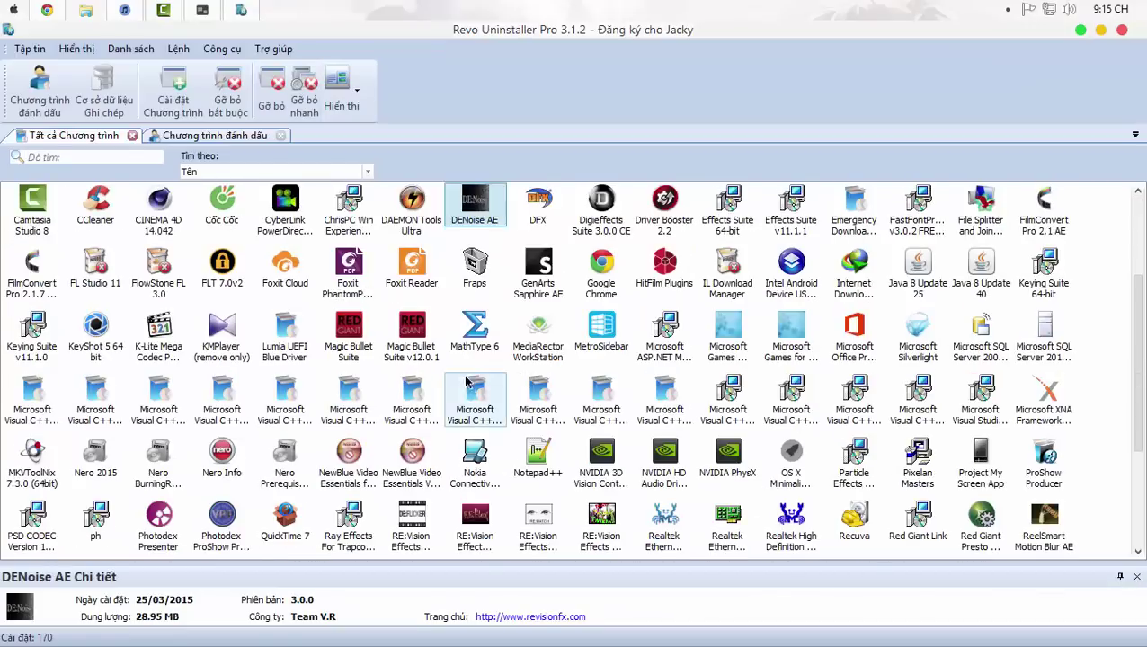
scroll(485, 519, up, 3)
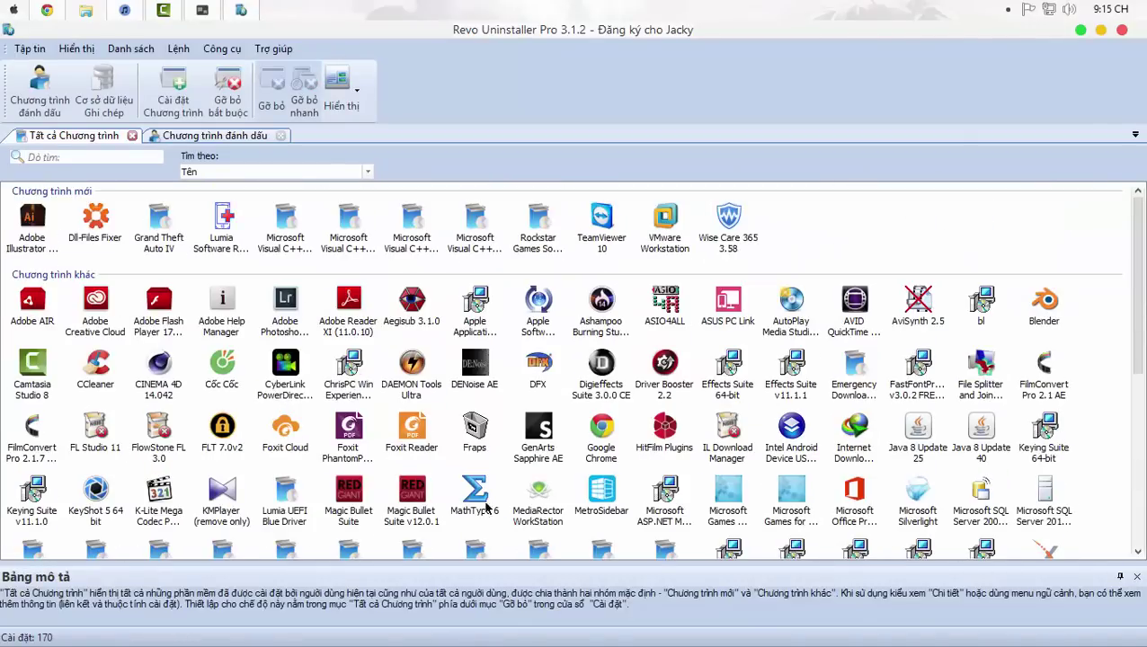
click(1081, 31)
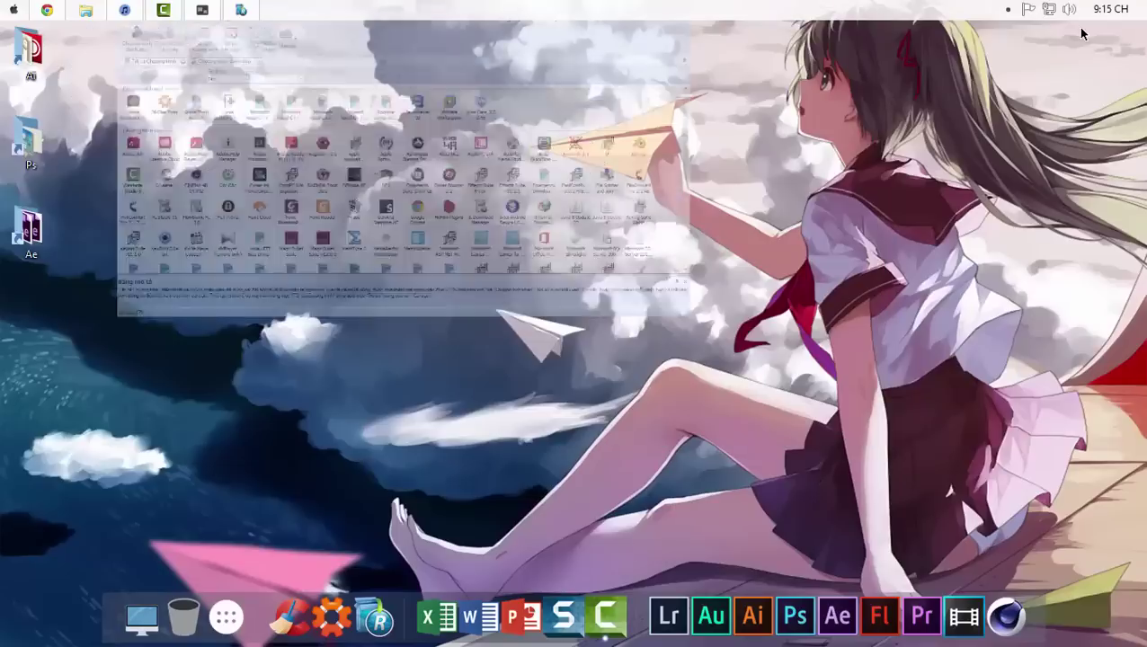
Step: Start Disk Cleanup for the Windows 8.1 Pro (C:) drive from its properties
click(83, 14)
click(457, 424)
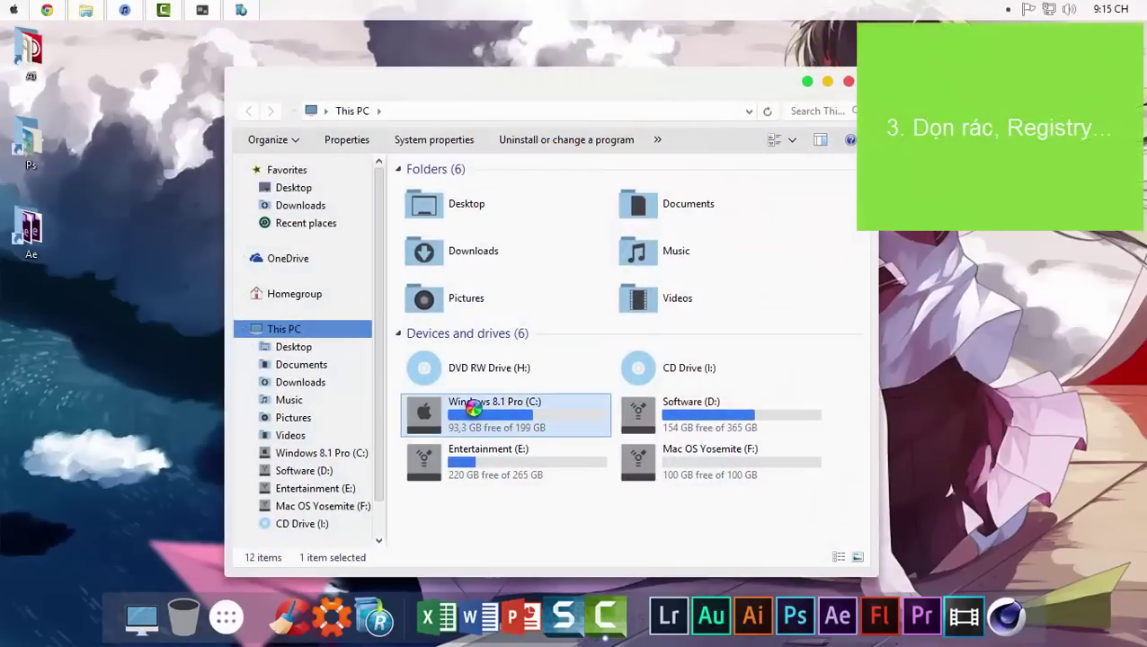
right_click(469, 411)
click(493, 402)
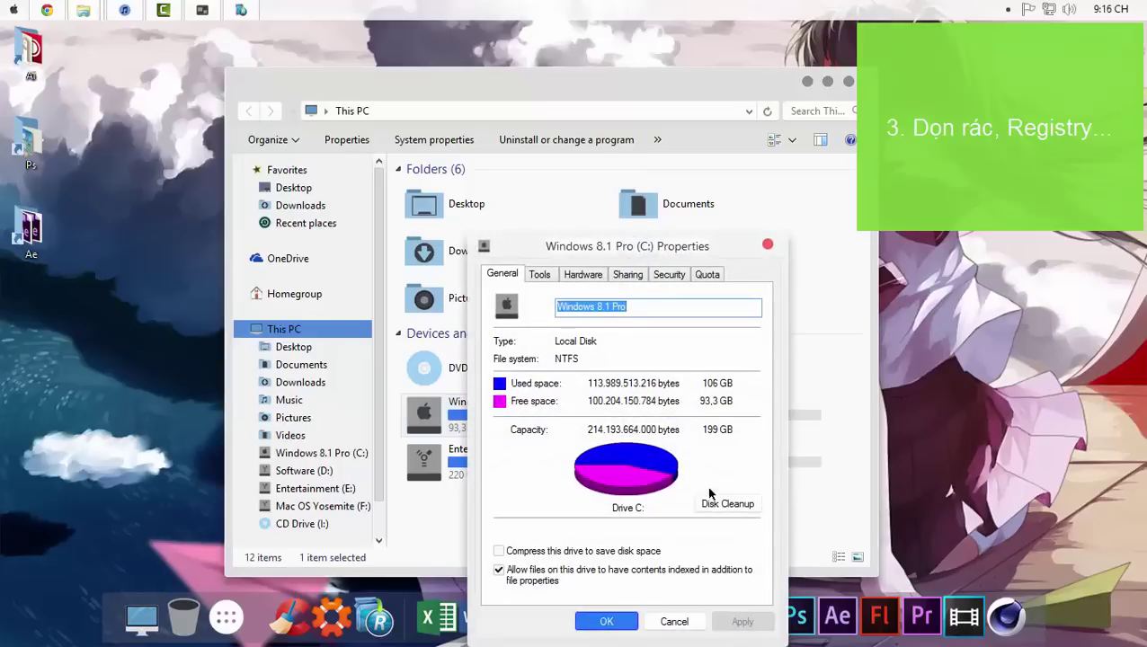
click(715, 506)
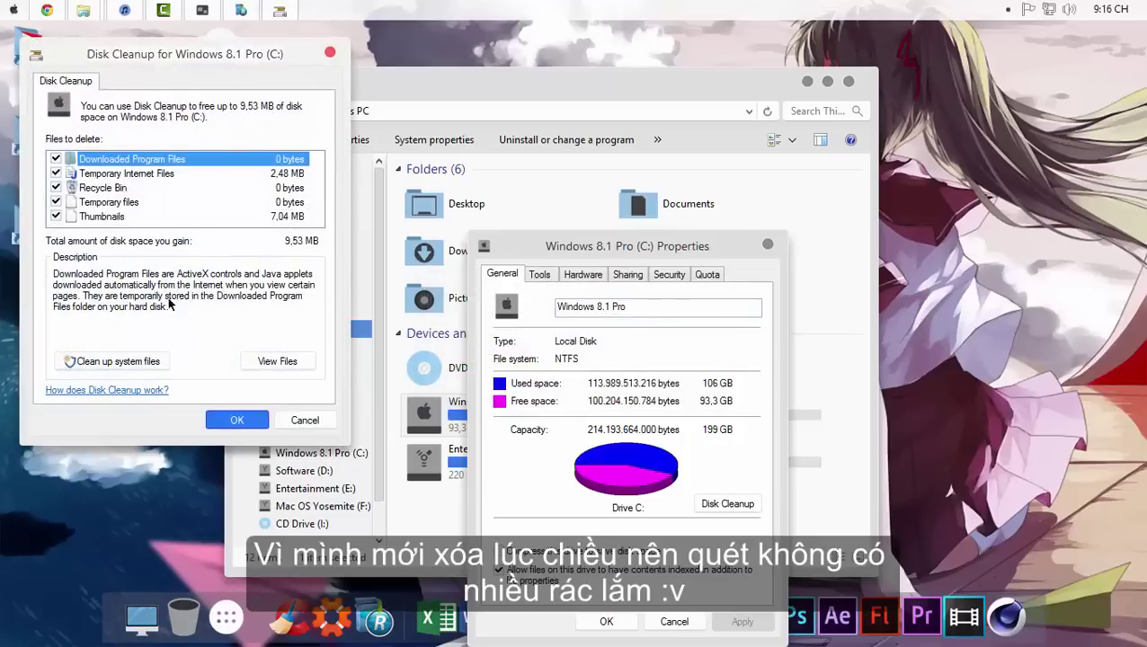
Step: Review the selected file categories, run Disk Cleanup with permanent deletion confirmed, and close the This PC window
click(139, 173)
click(144, 187)
click(146, 216)
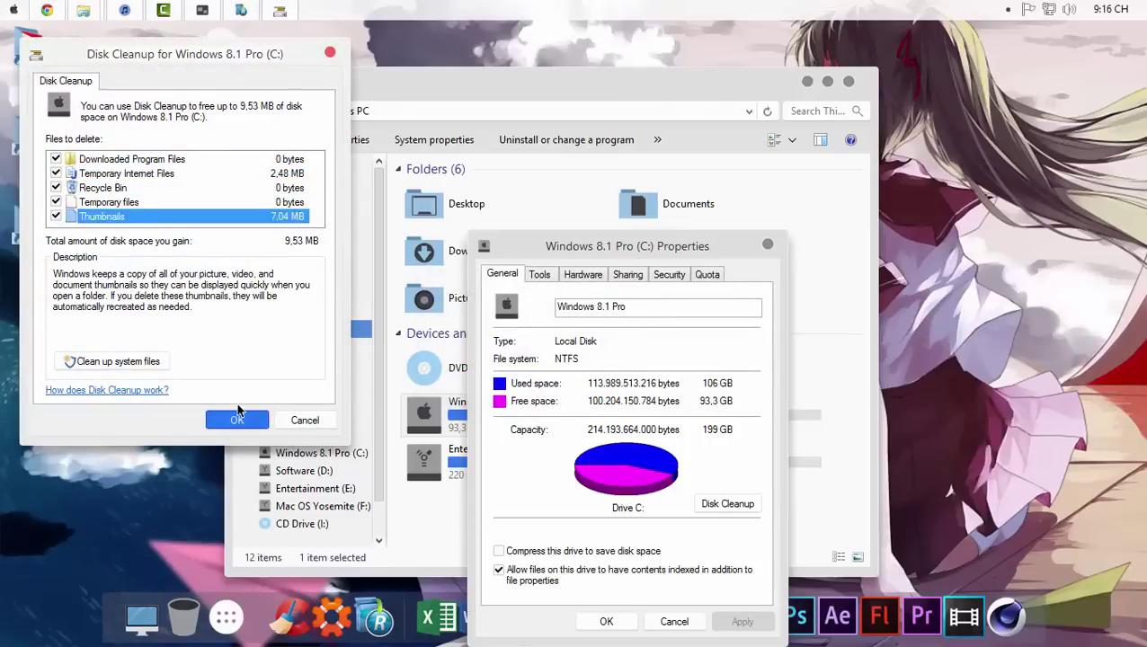
click(236, 418)
click(605, 353)
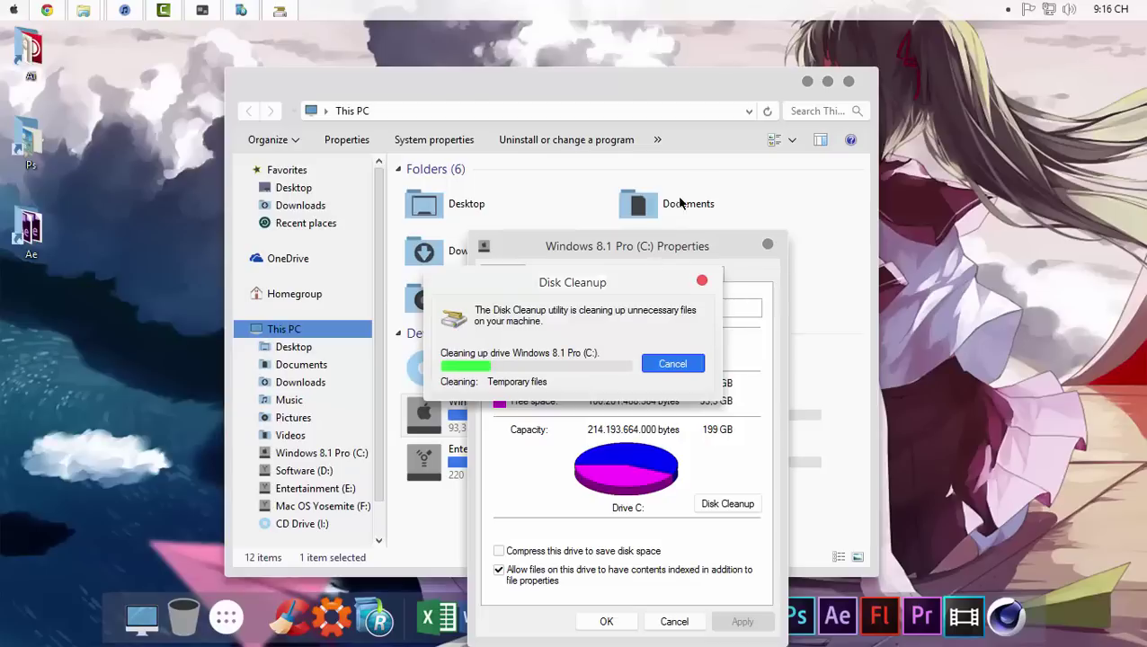
click(848, 81)
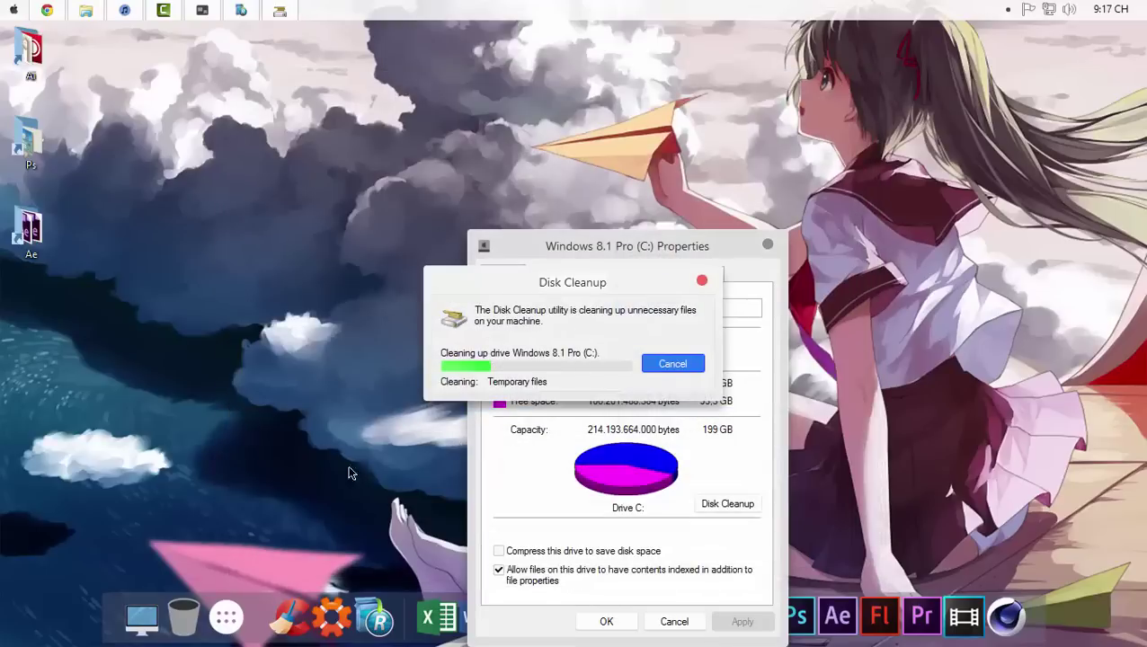
Step: Switch to CCleaner, allow it to make changes, and view its cleaning items for applications and Windows
click(286, 604)
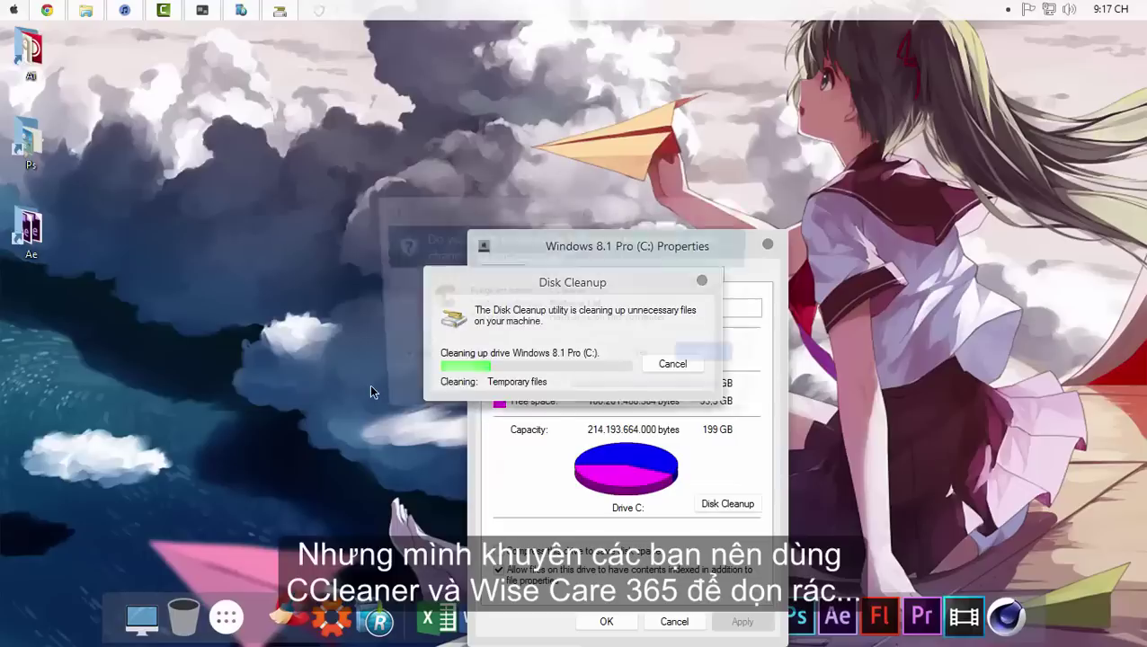
click(629, 359)
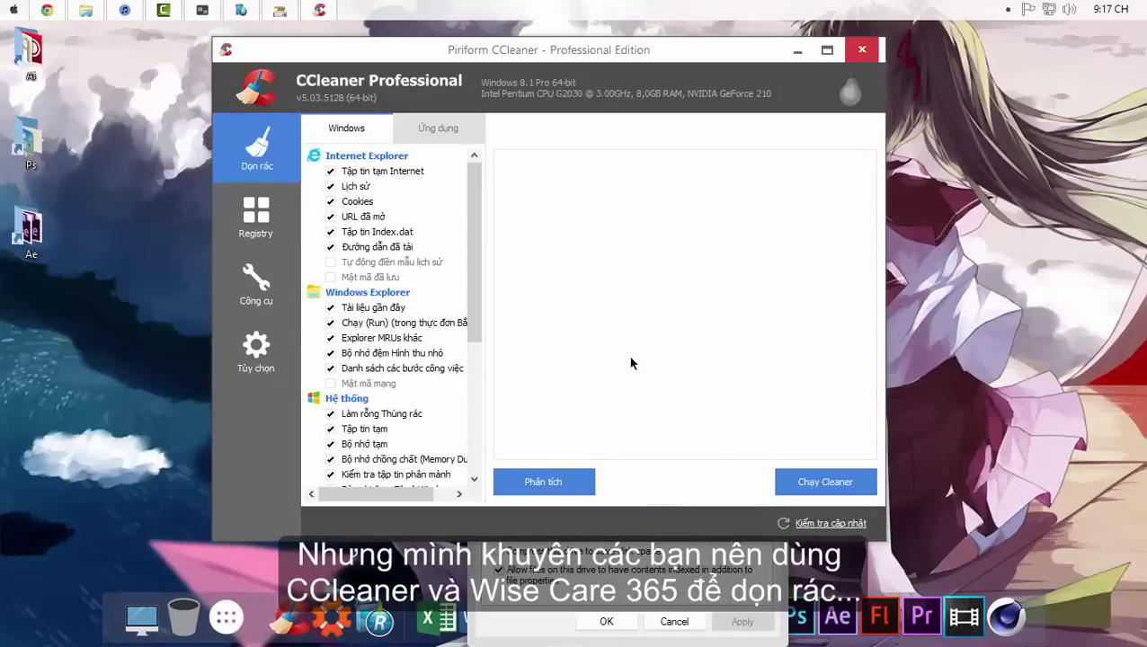
click(427, 132)
click(364, 132)
Step: Start Wise Care 365 by searching for "Wise", allow it to make changes, and minimize its window
key(super)
text(W)
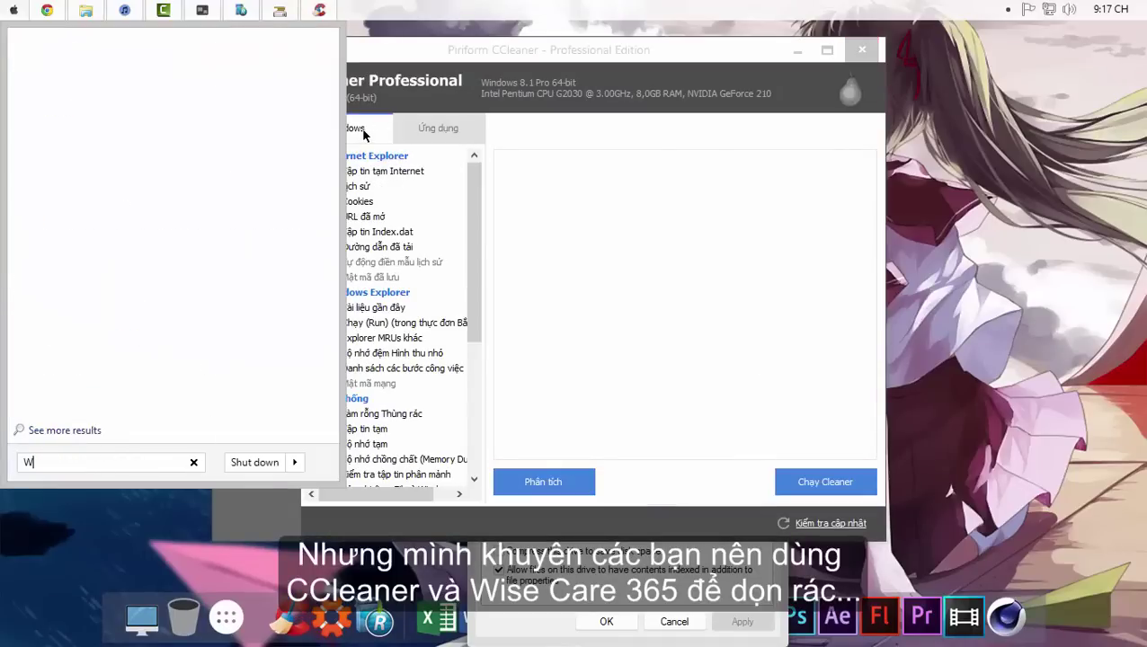
text(ise)
key(Return)
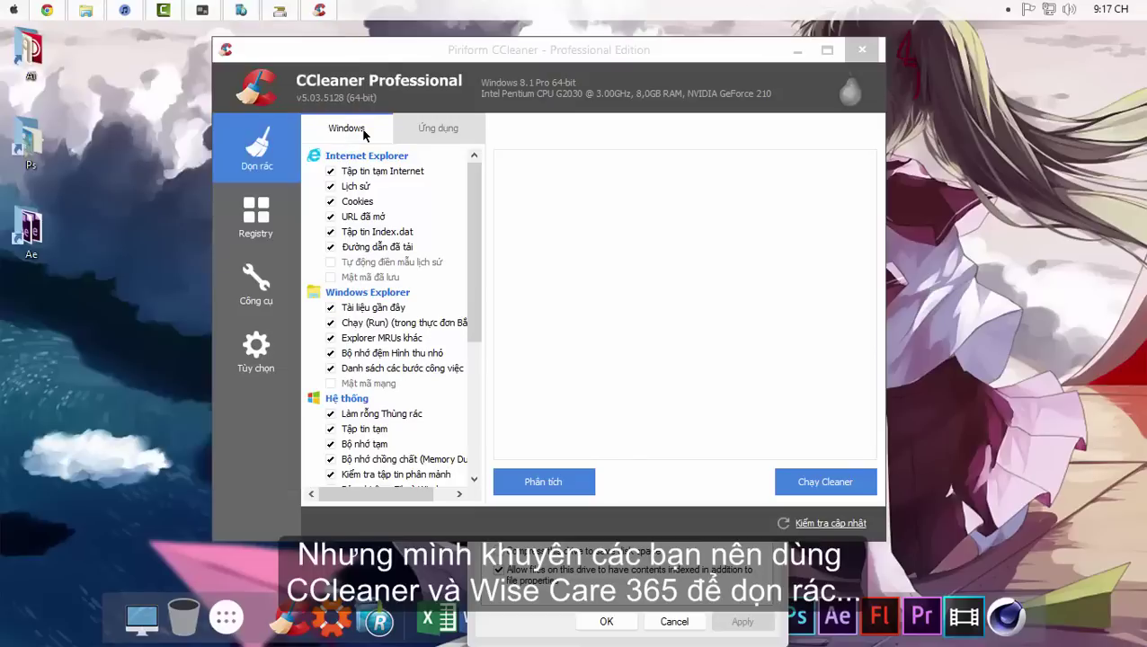
key(Left)
key(Return)
click(909, 77)
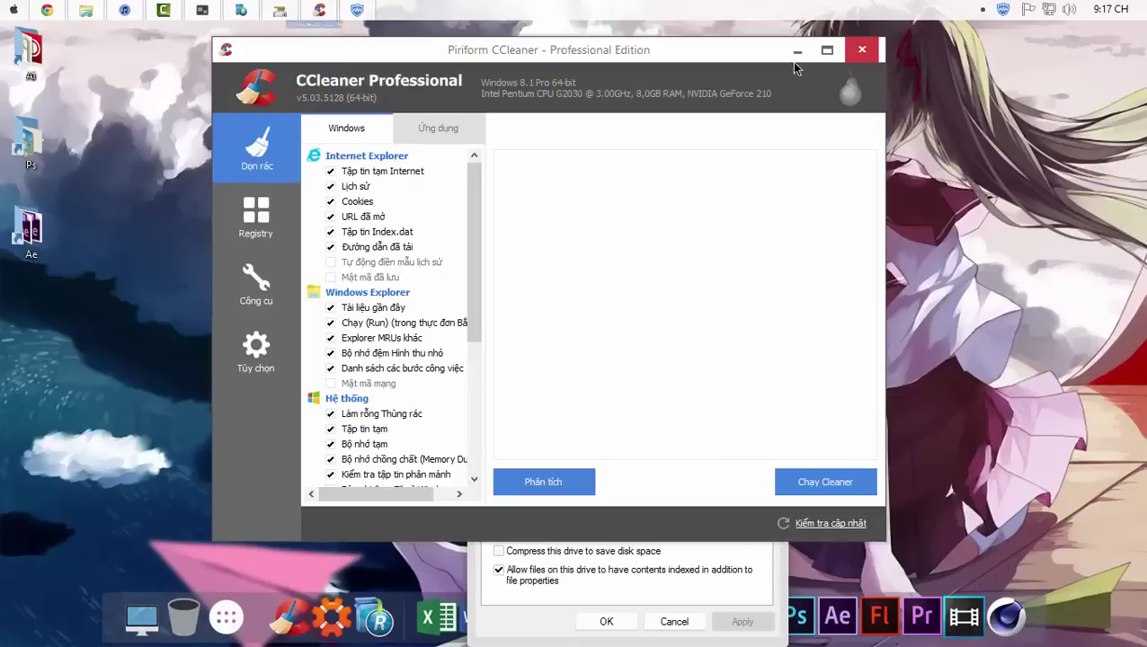
Step: Return to CCleaner and analyze the selected cleaning items for junk files
click(797, 52)
click(320, 9)
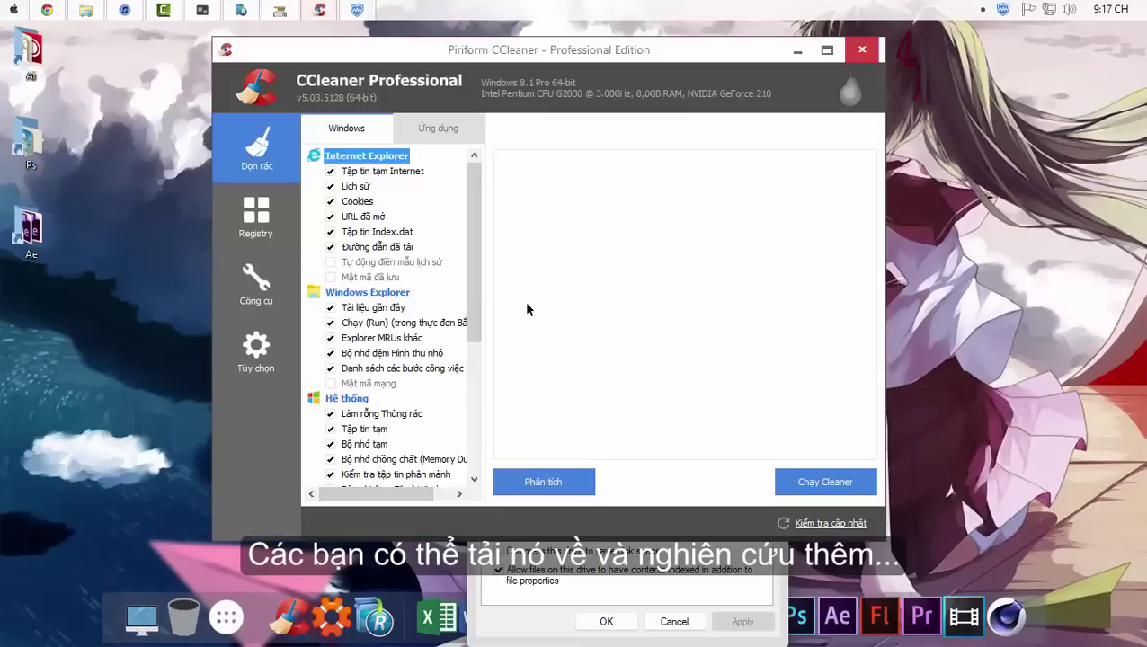
click(544, 481)
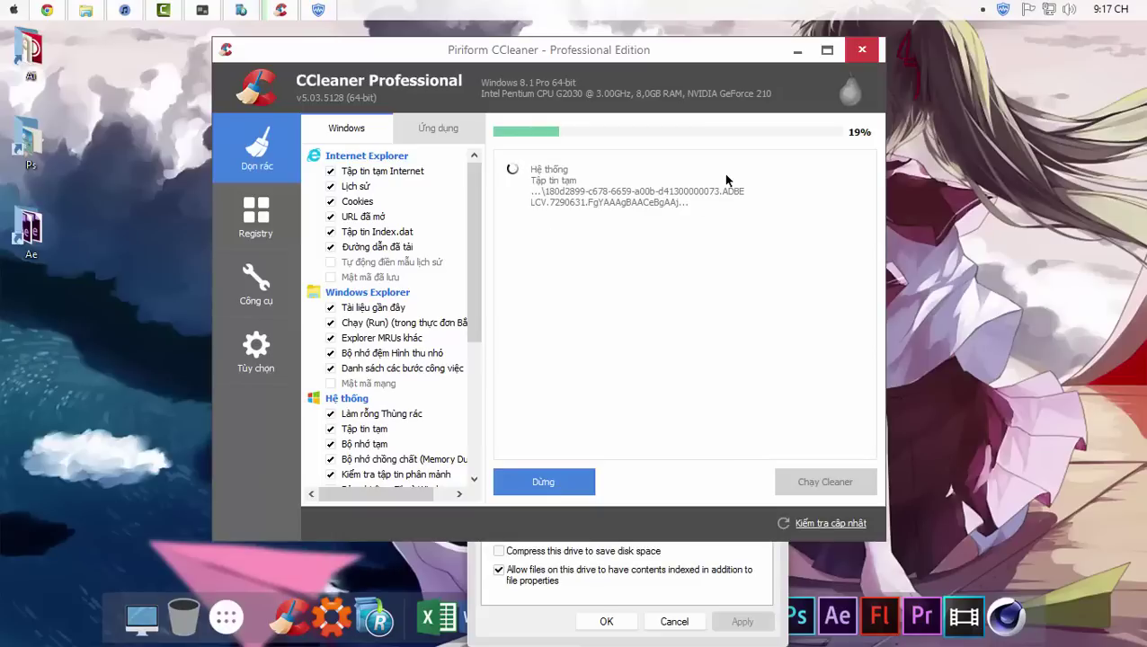
Step: Close the YouTube tab in Chrome and minimize the browser
right_click(83, 52)
click(99, 99)
click(47, 10)
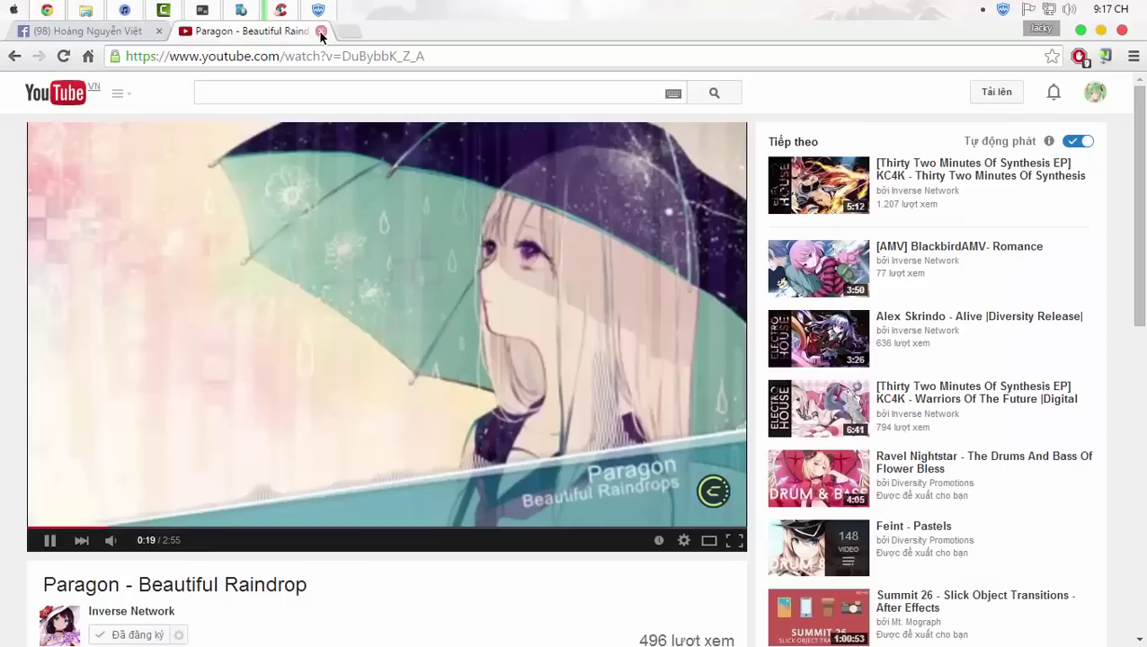
click(321, 32)
click(1080, 31)
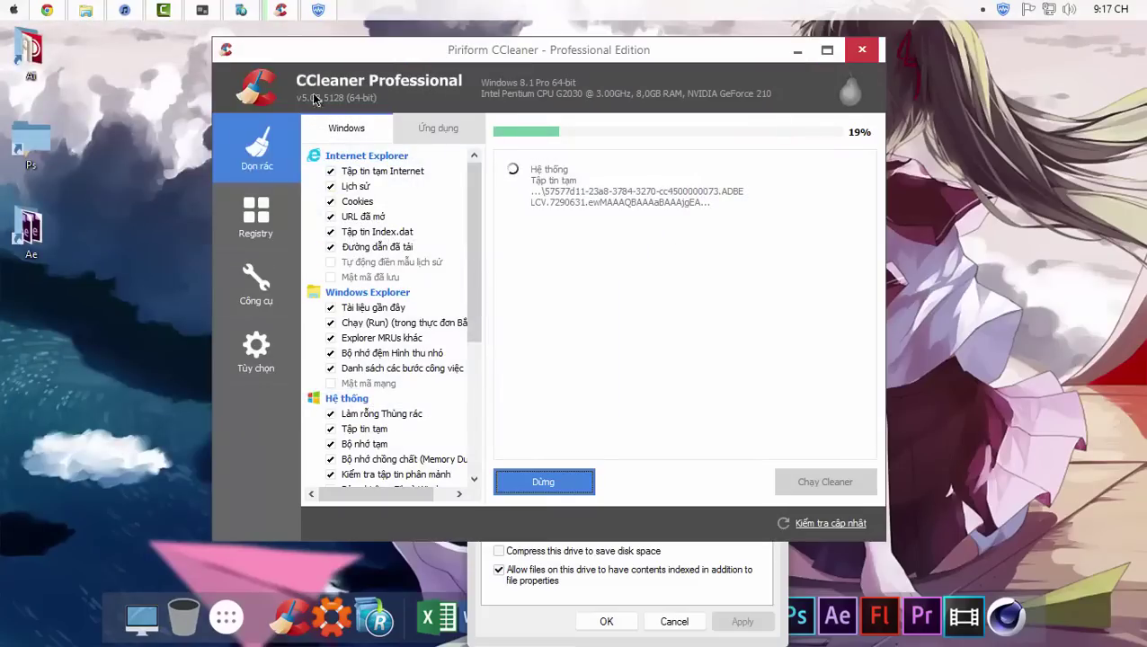
Step: Close the Programs and Features window and cancel the Windows 8.1 Pro (C:) Properties dialog
click(211, 12)
right_click(213, 15)
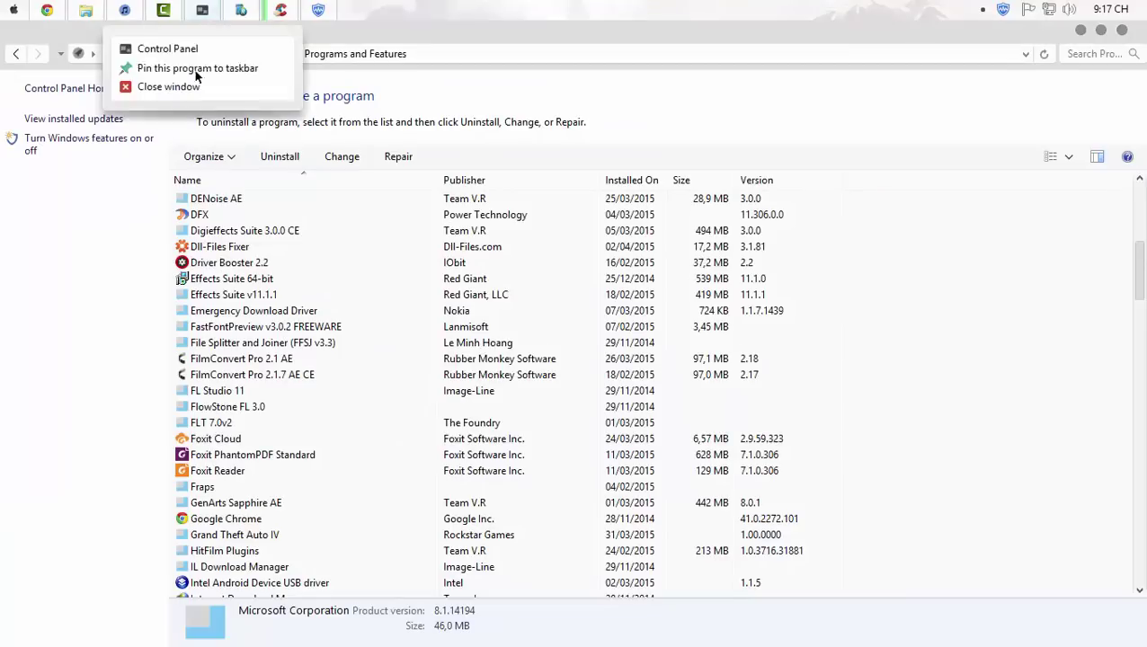
click(153, 185)
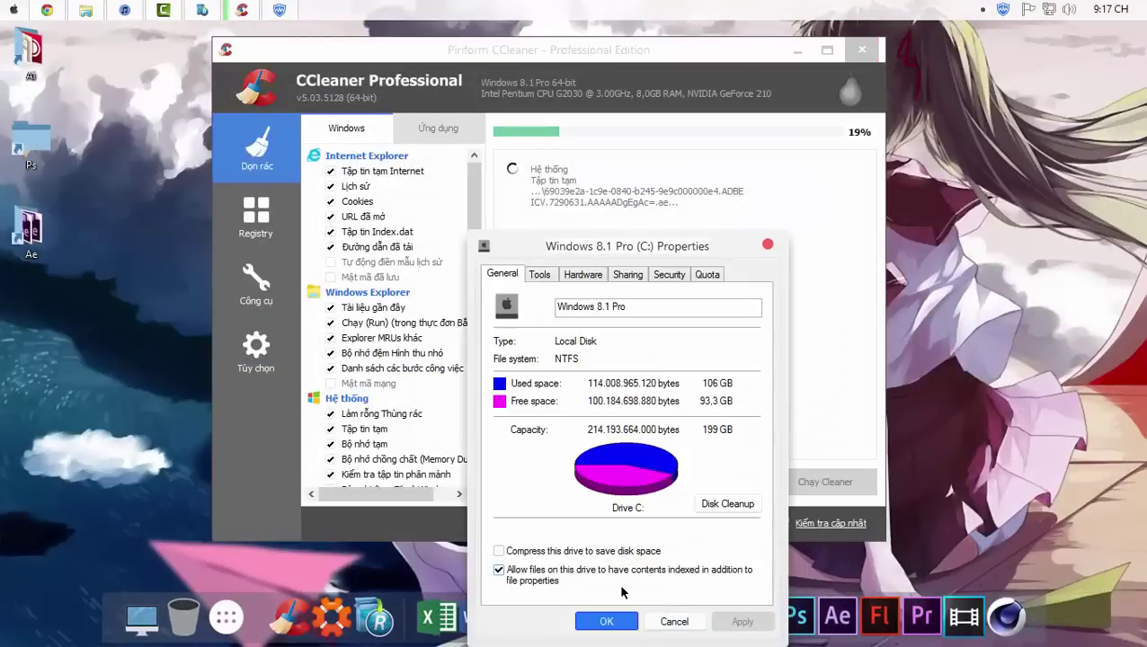
click(498, 570)
click(681, 626)
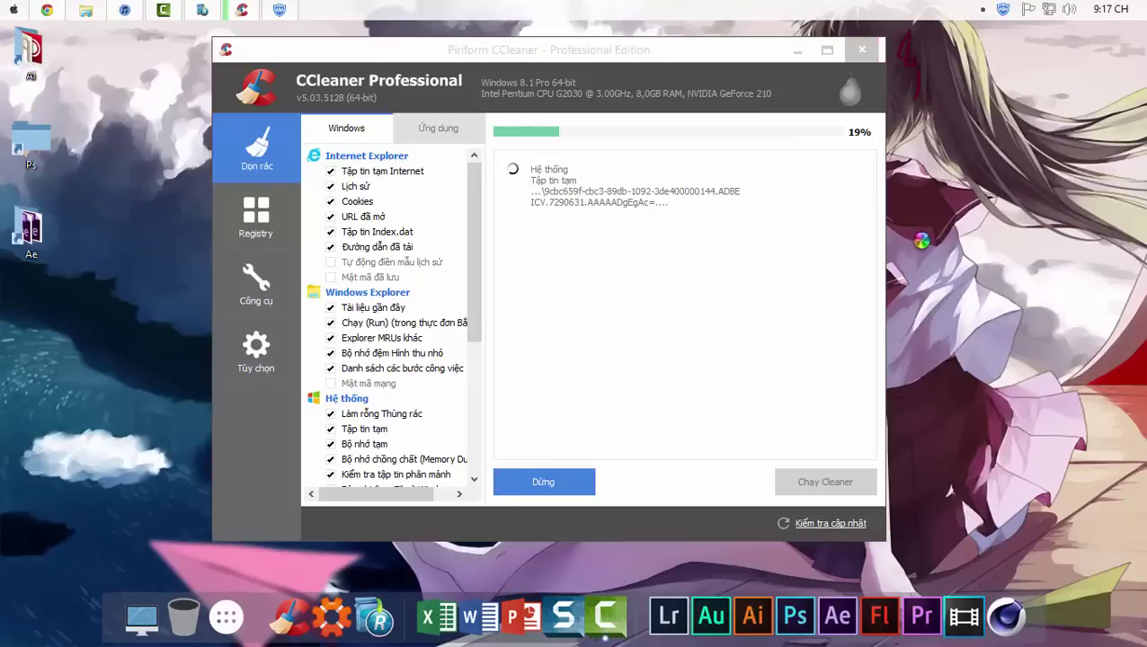
right_click(908, 193)
click(918, 236)
click(794, 270)
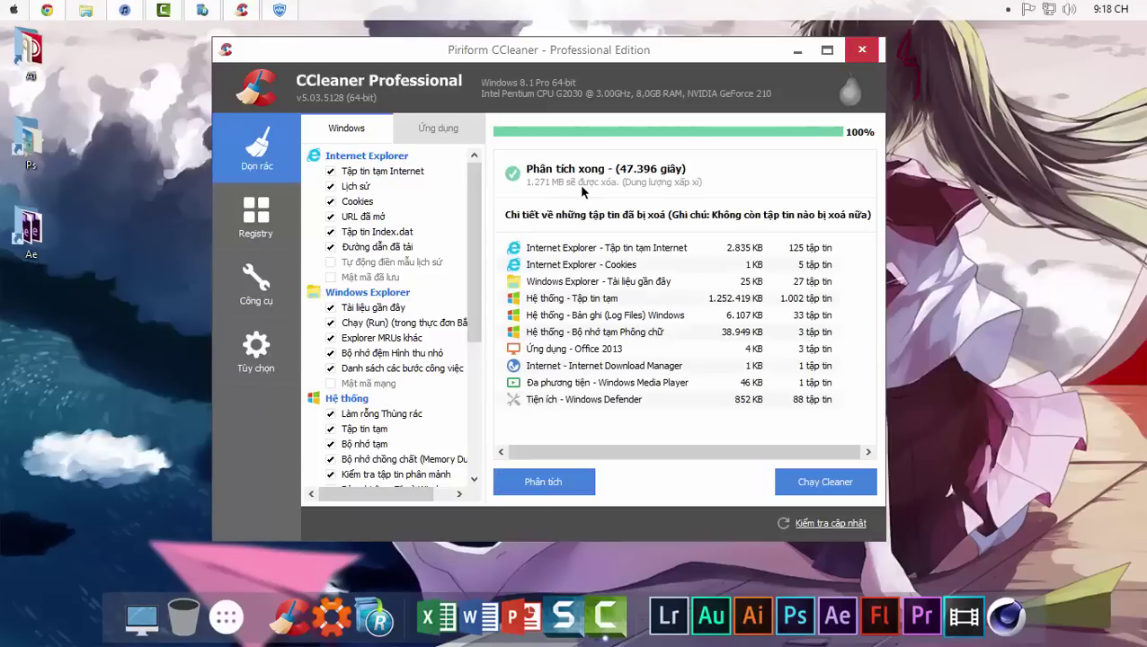
Step: Scan the registry for issues with all CCleaner registry categories selected and fix the selected issue
click(260, 216)
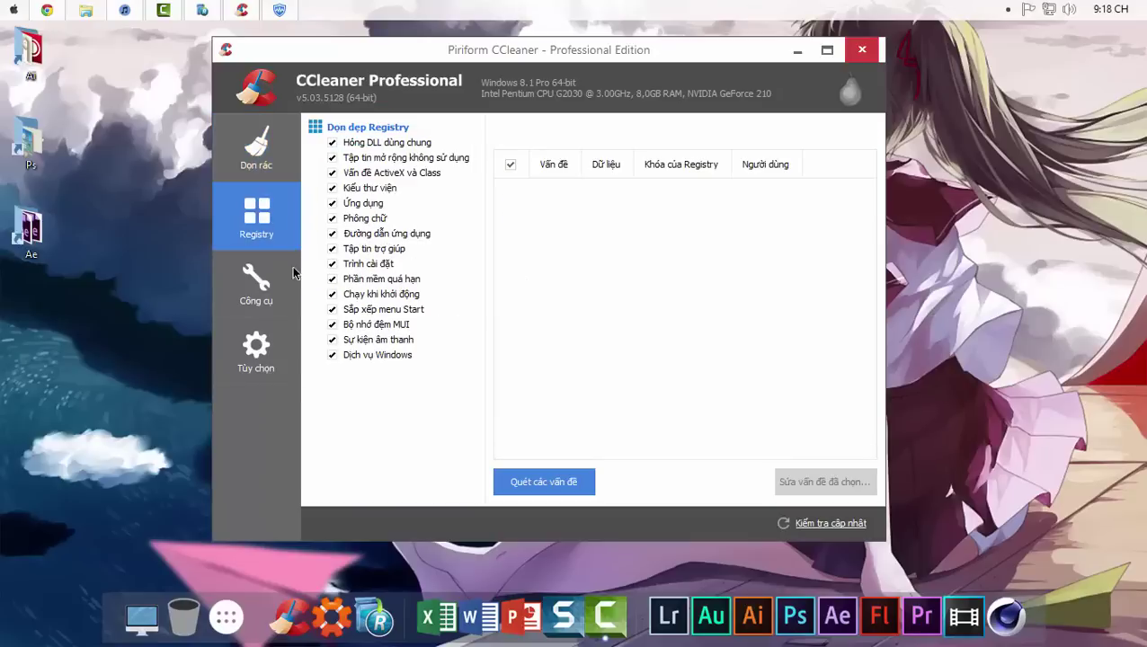
click(510, 482)
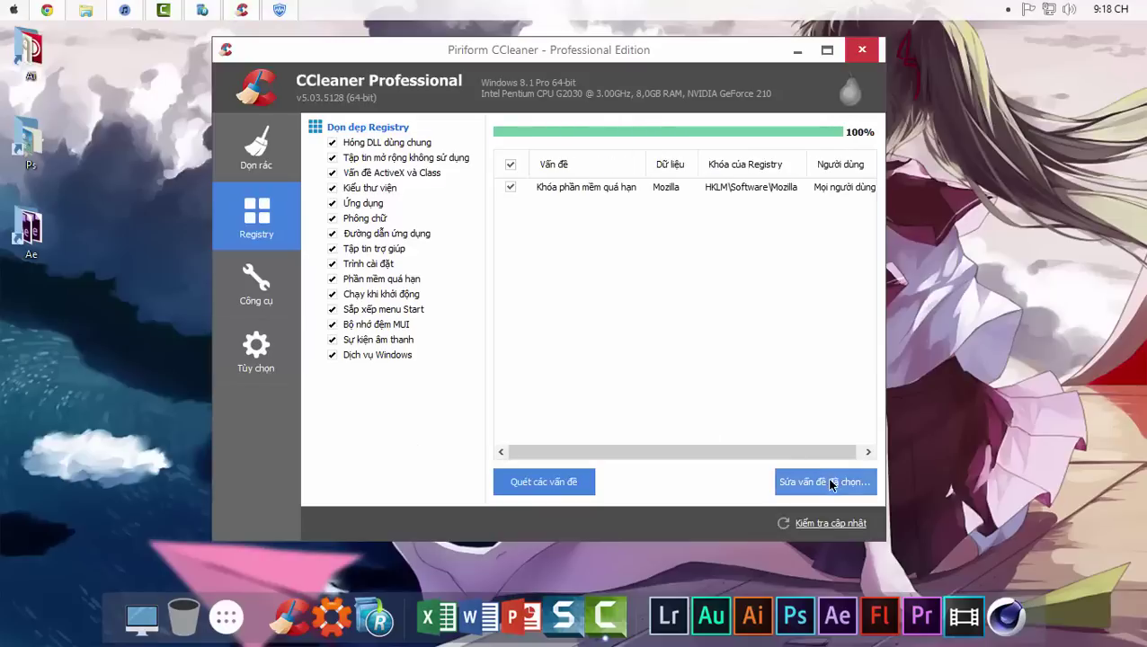
click(825, 482)
click(509, 374)
click(696, 373)
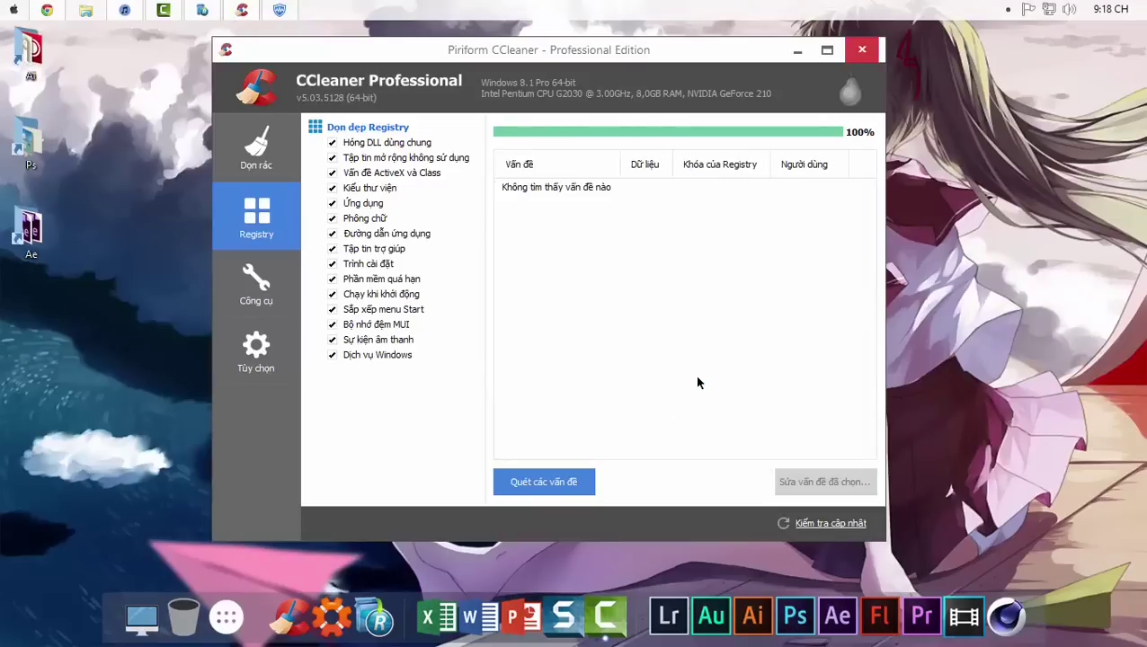
Step: Review CCleaner's lists of installed programs and Windows startup programs, and close CCleaner
click(273, 285)
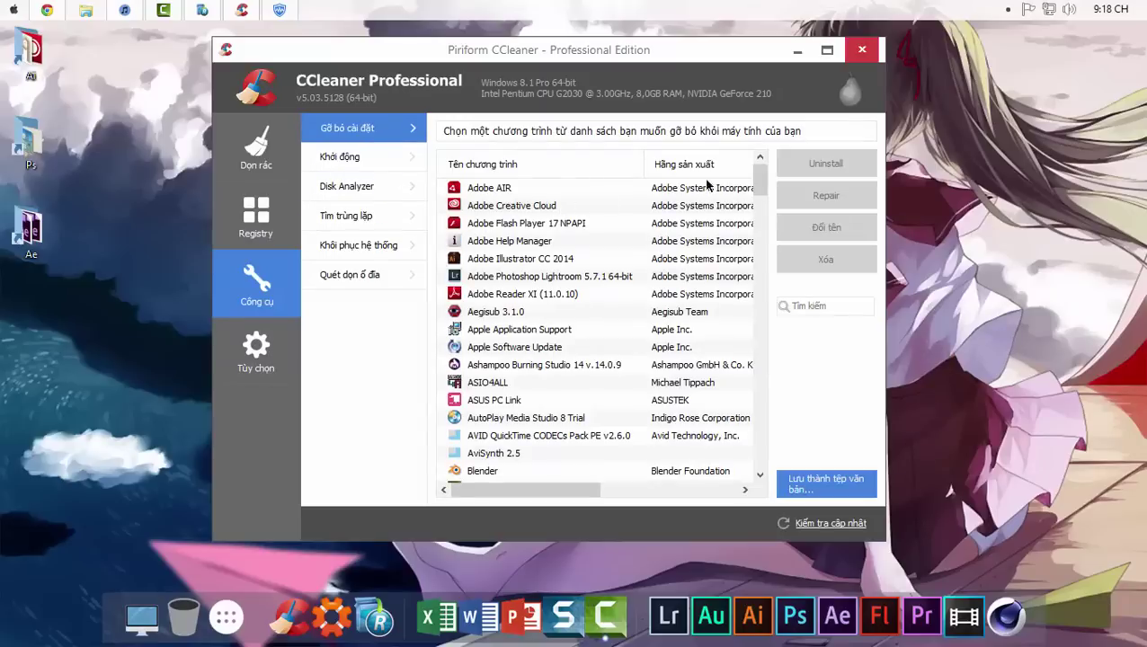
mouse_move(759, 176)
mouse_down()
mouse_move(758, 440)
mouse_move(742, 176)
mouse_up()
click(345, 160)
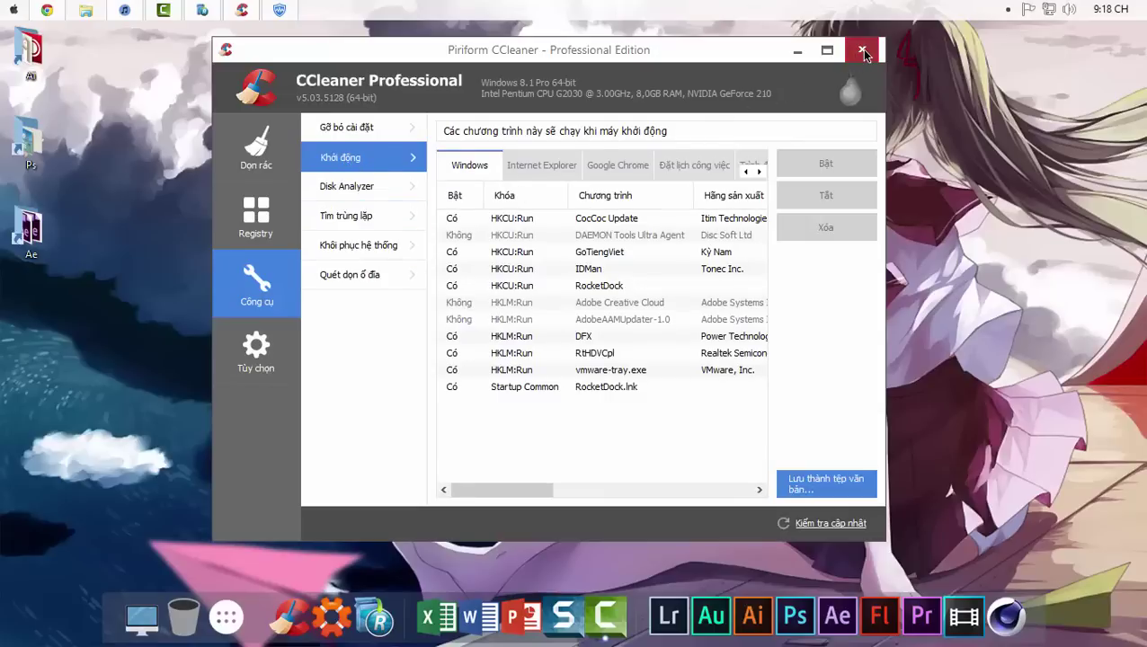
click(862, 51)
Step: Switch to Wise Care 365, try a PC check, cancel the scan, and close the program
click(251, 13)
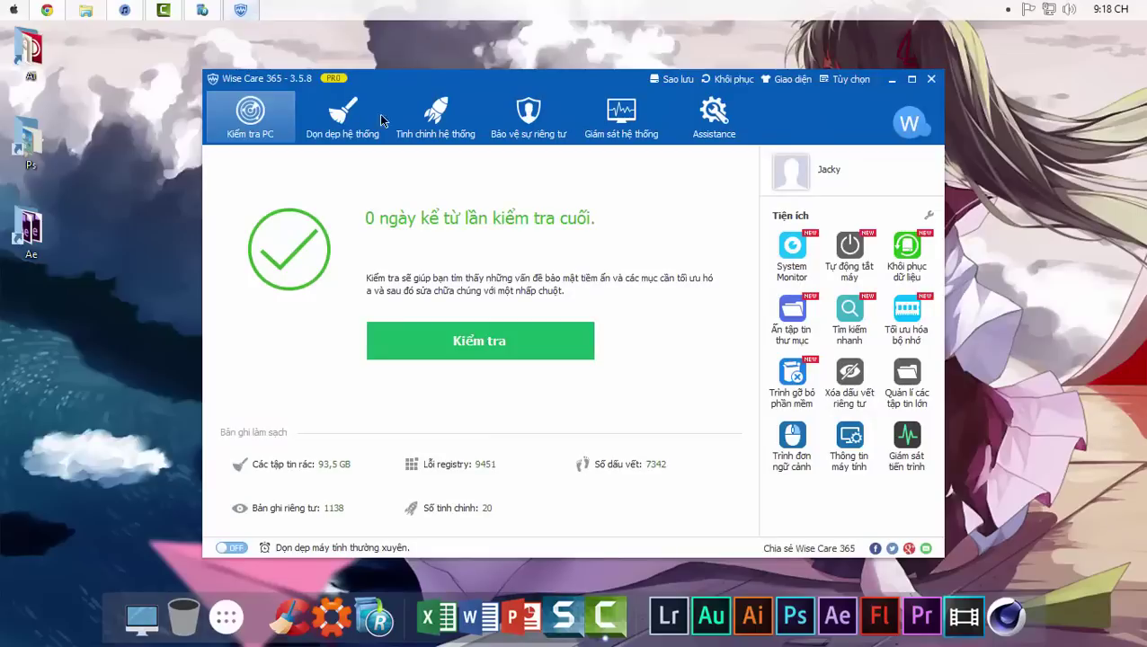
click(479, 346)
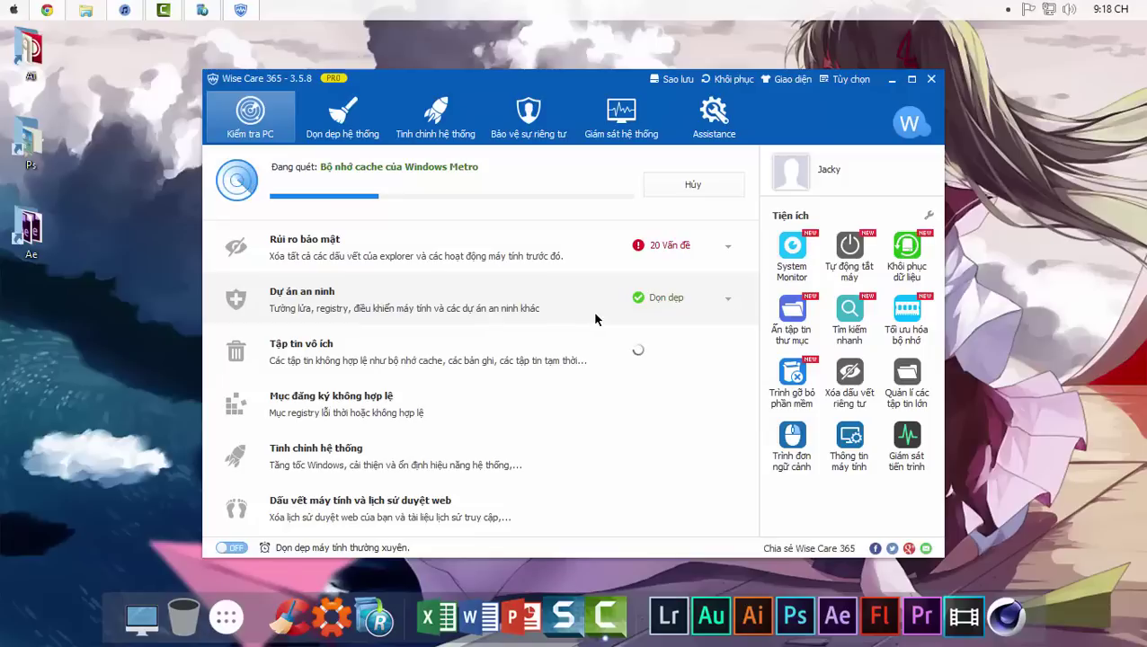
click(690, 185)
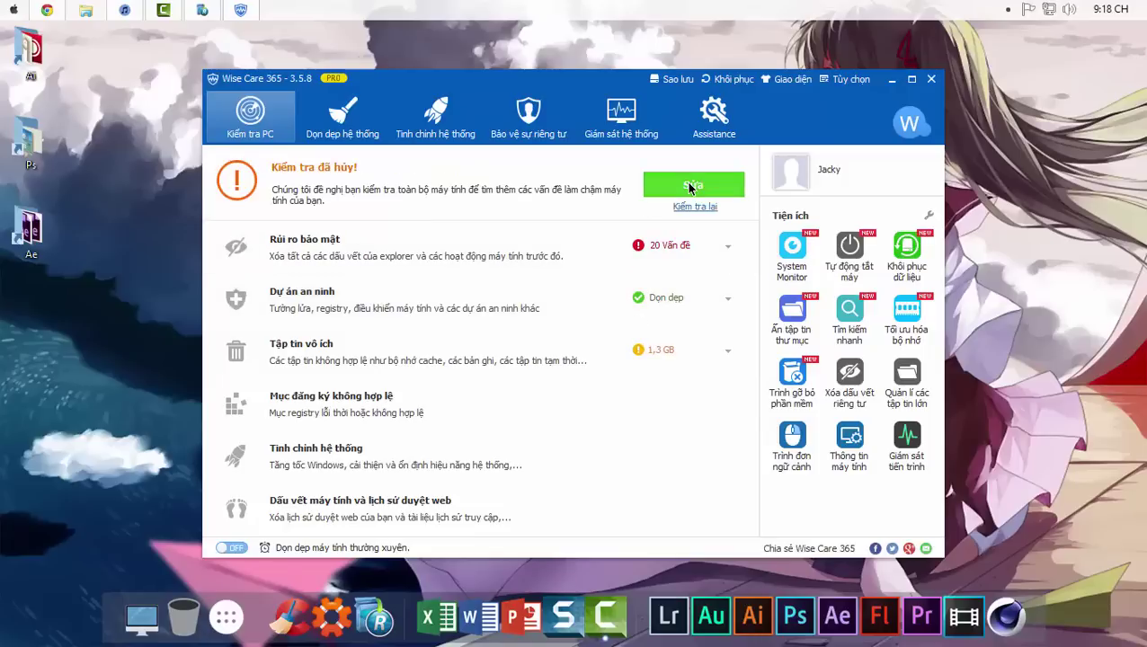
click(931, 78)
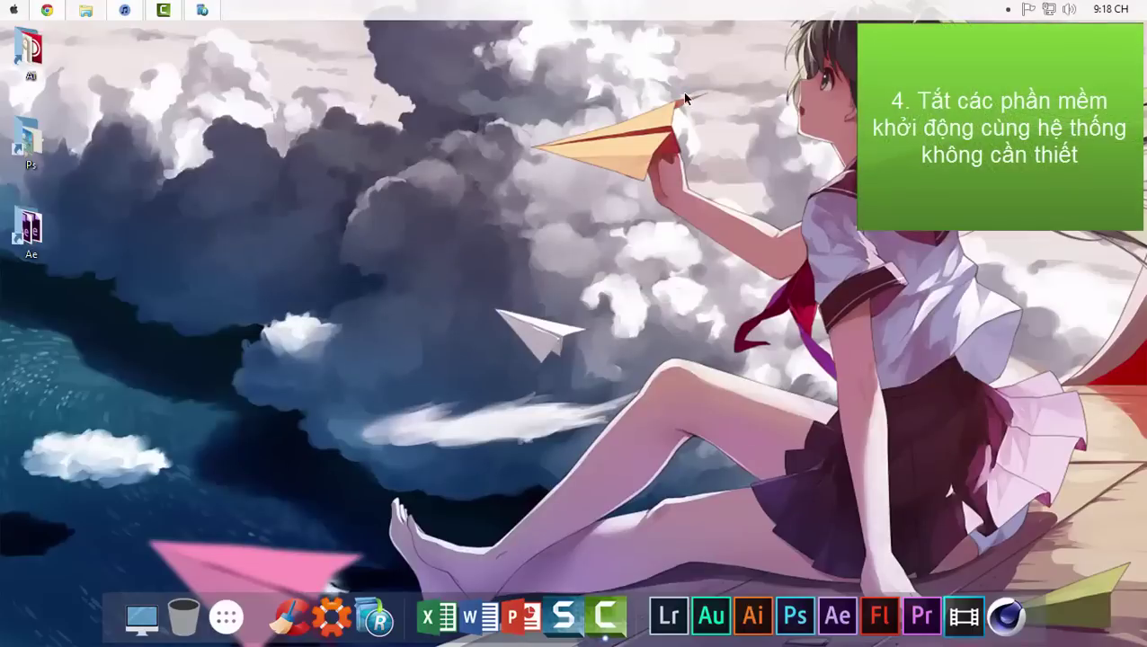
Step: Open Task Manager and display its list of startup programs
right_click(604, 11)
click(643, 118)
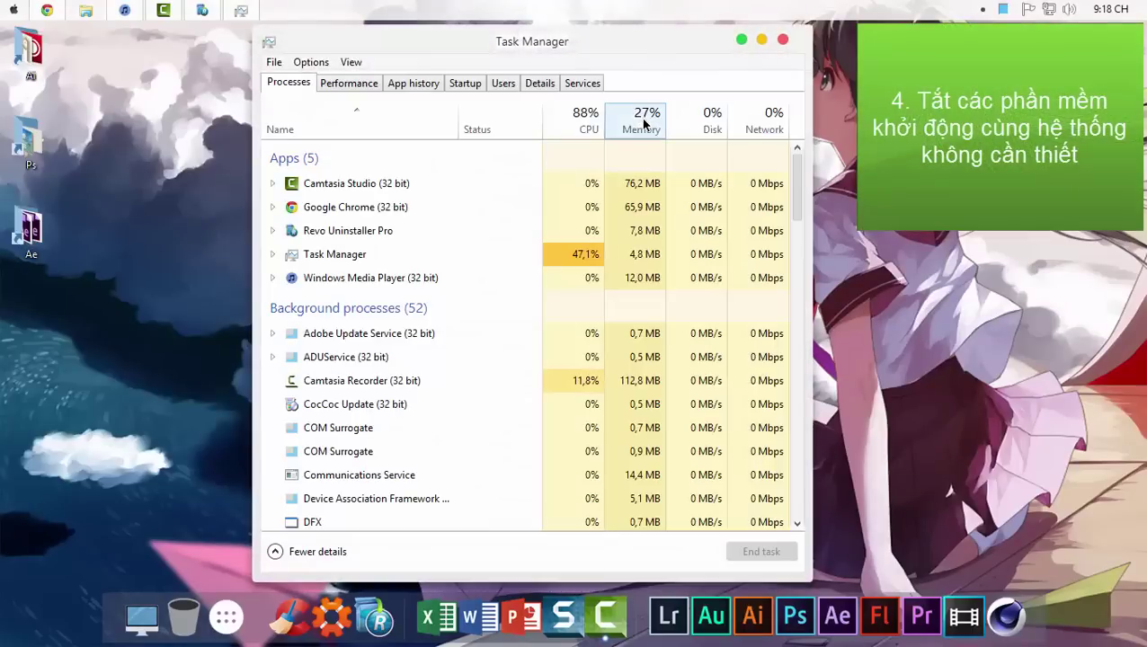
click(464, 83)
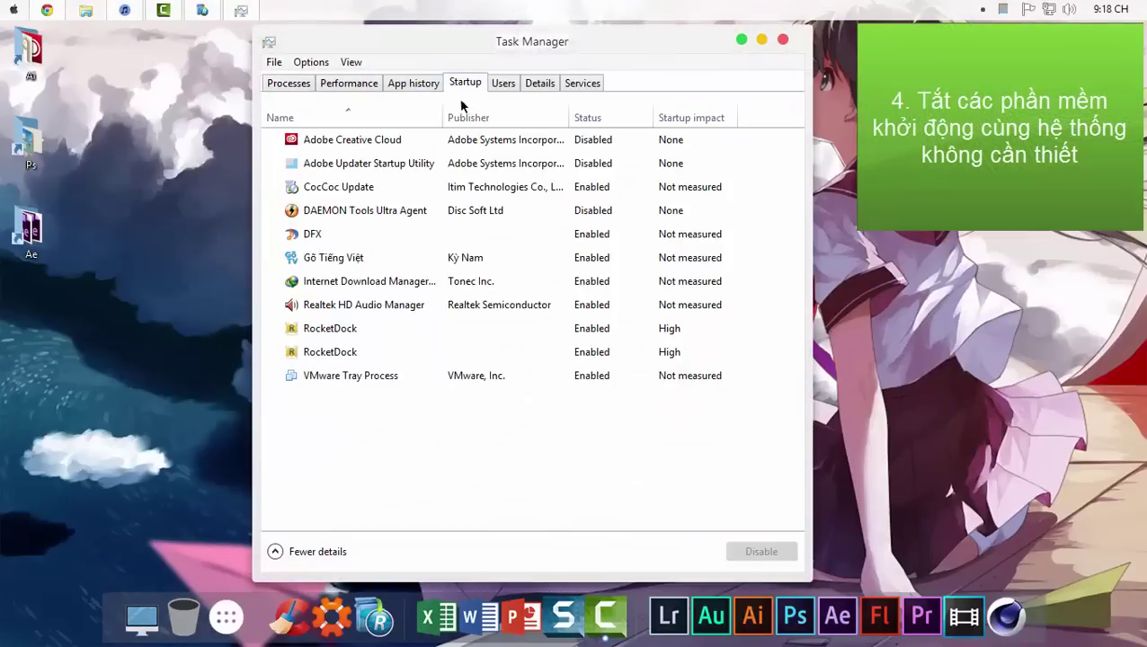
Step: Inspect the startup entries for Adobe Creative Cloud, Adobe Updater Startup Utility and CocCoc Update, and close Task Manager
click(391, 140)
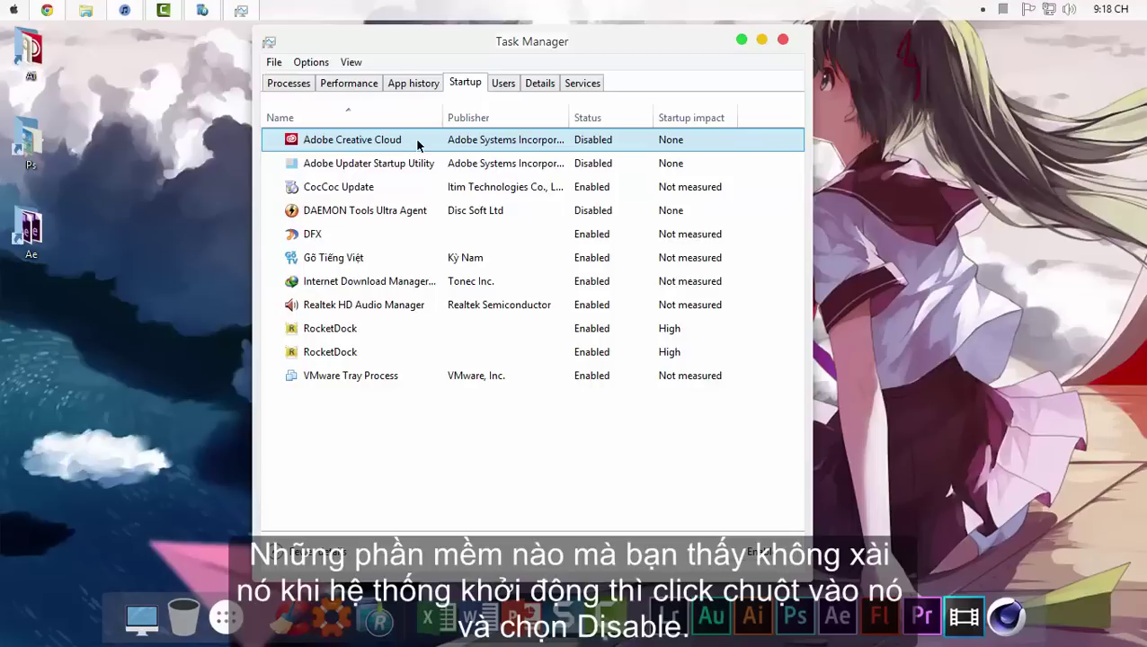
right_click(417, 144)
click(382, 166)
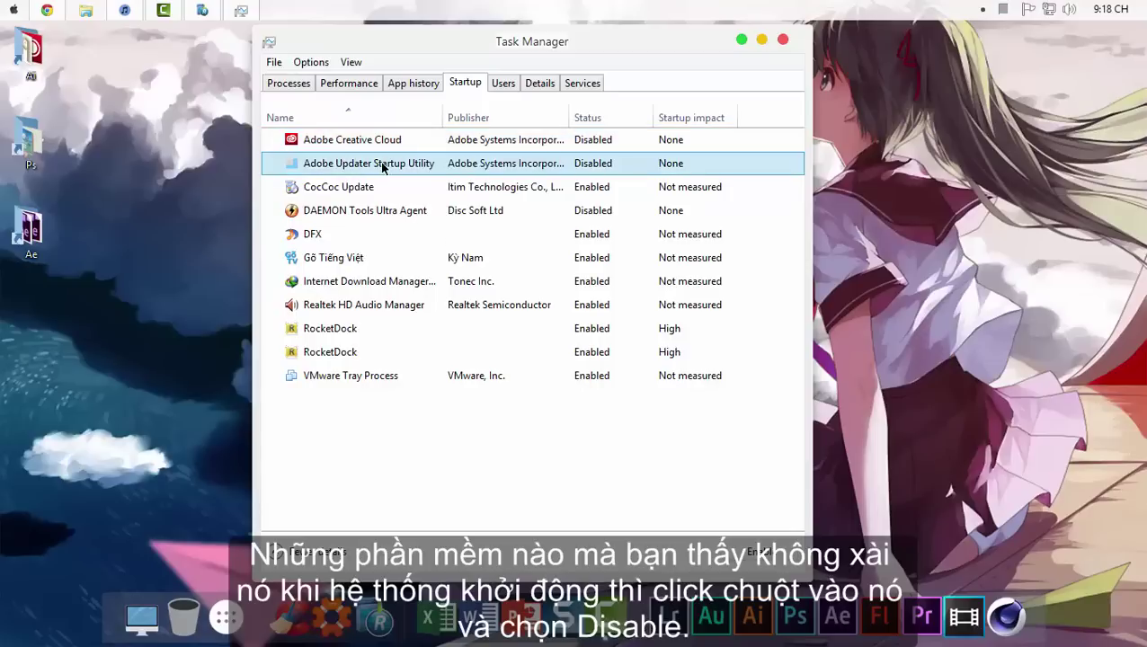
right_click(473, 186)
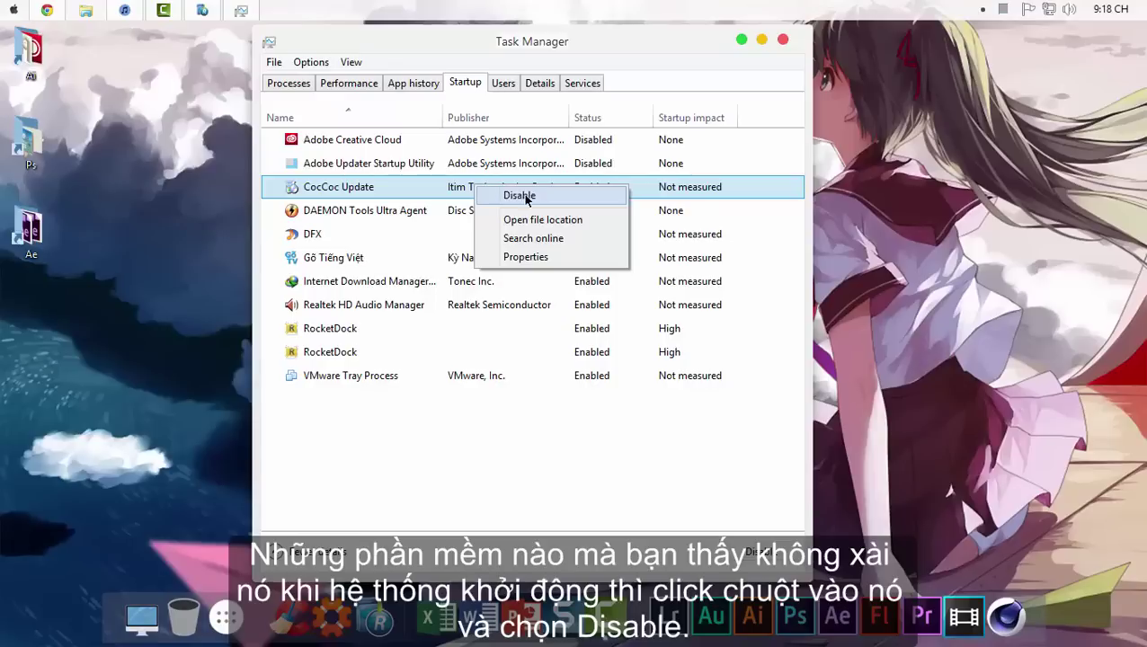
click(450, 406)
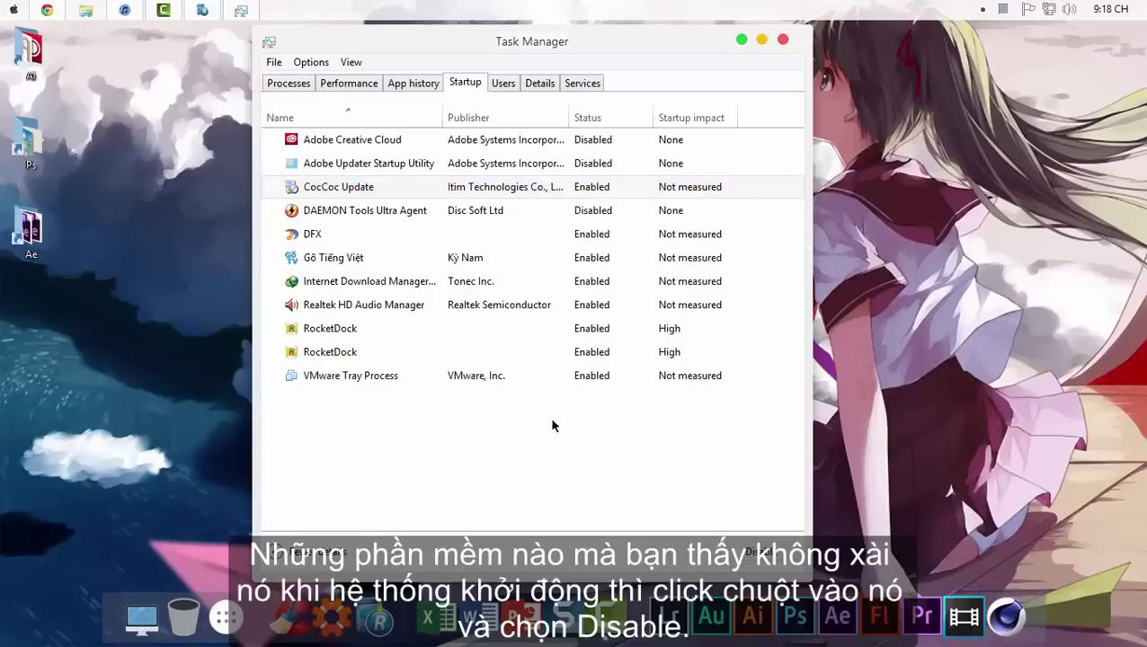
click(647, 304)
click(782, 40)
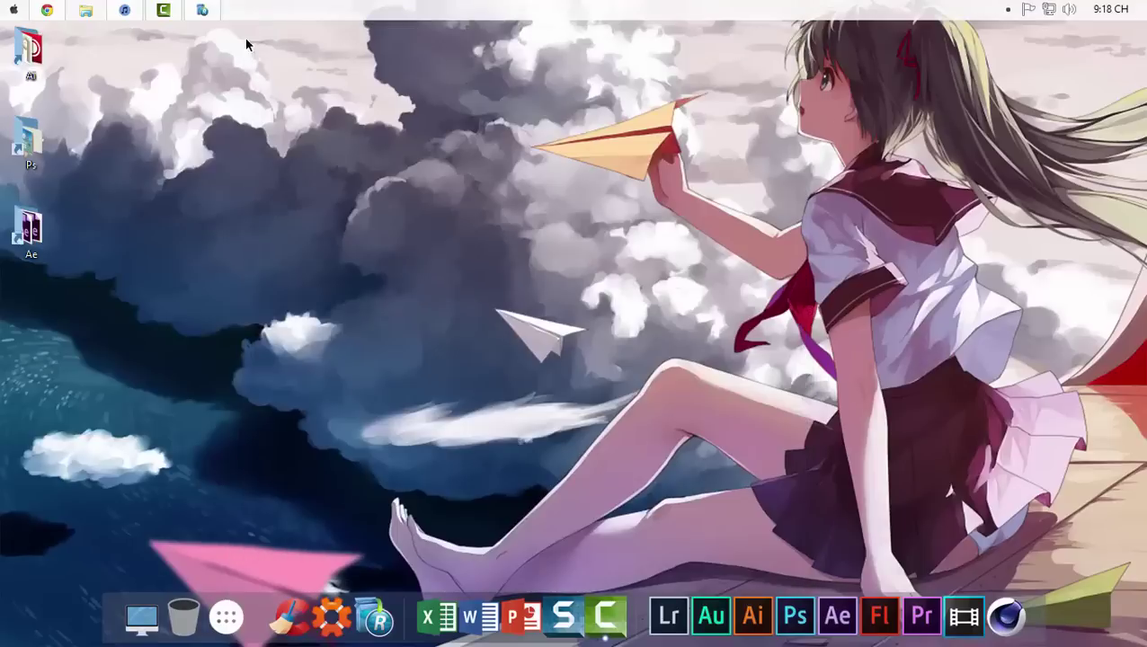
Step: Switch to Revo Uninstaller Pro, review all entries in its startup manager, and close the program
click(203, 10)
click(222, 49)
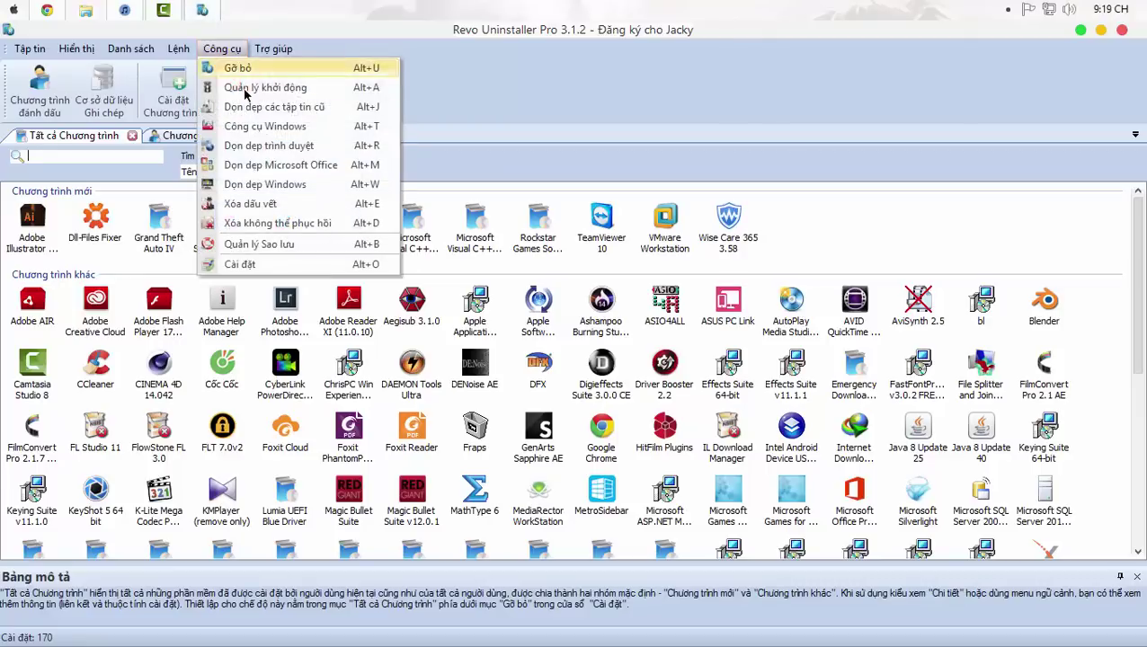
click(245, 94)
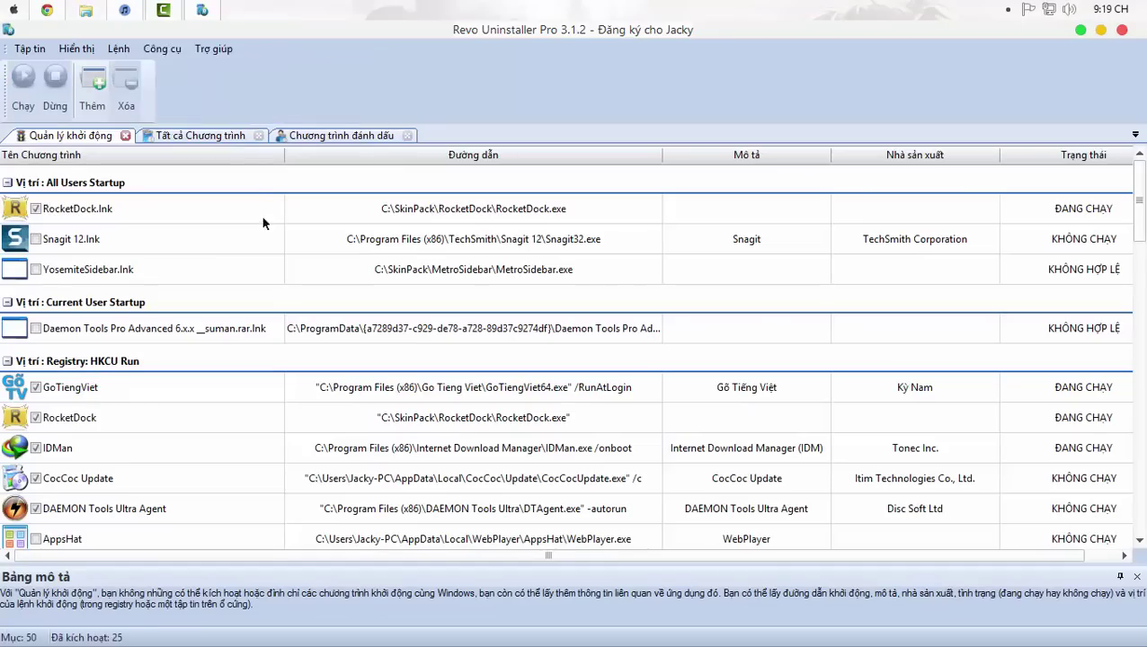
drag(1142, 232, 1139, 535)
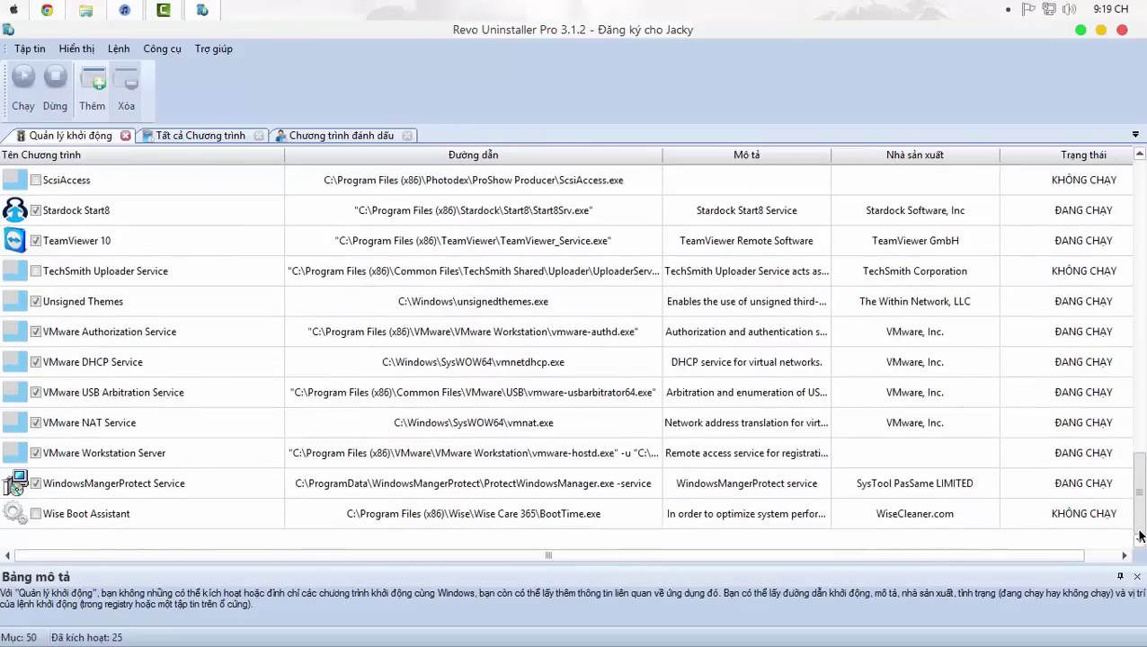
click(1121, 30)
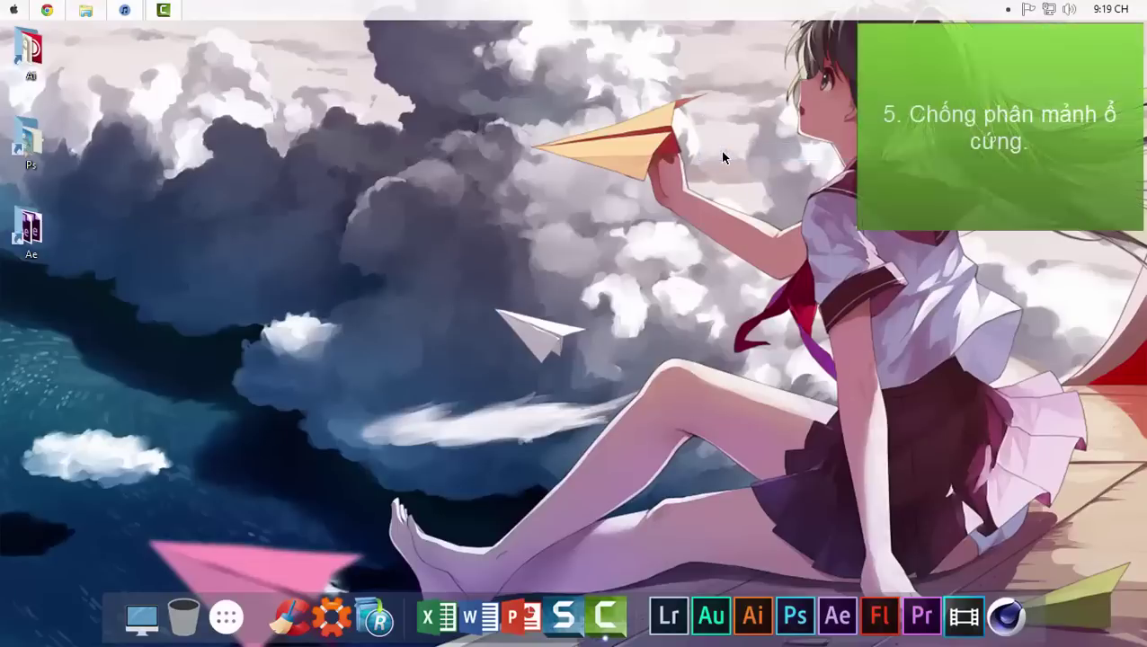
Step: Start Smart Defrag by searching for "Smart" and allow it to make changes to the computer
key(super)
text(Sm)
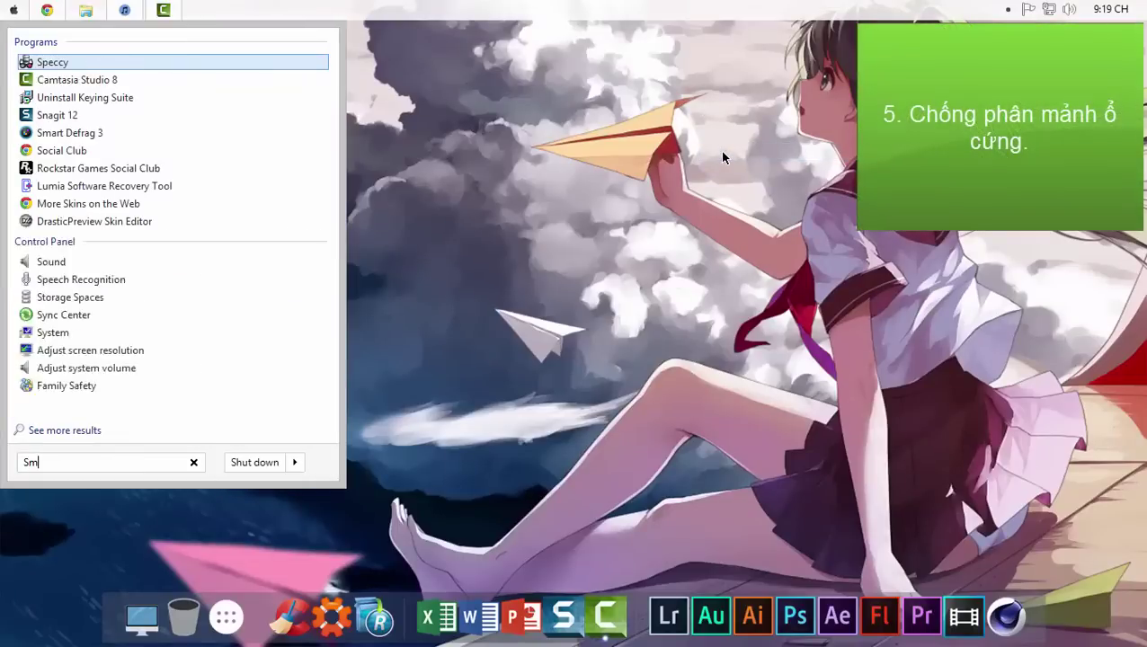
text(art)
key(Return)
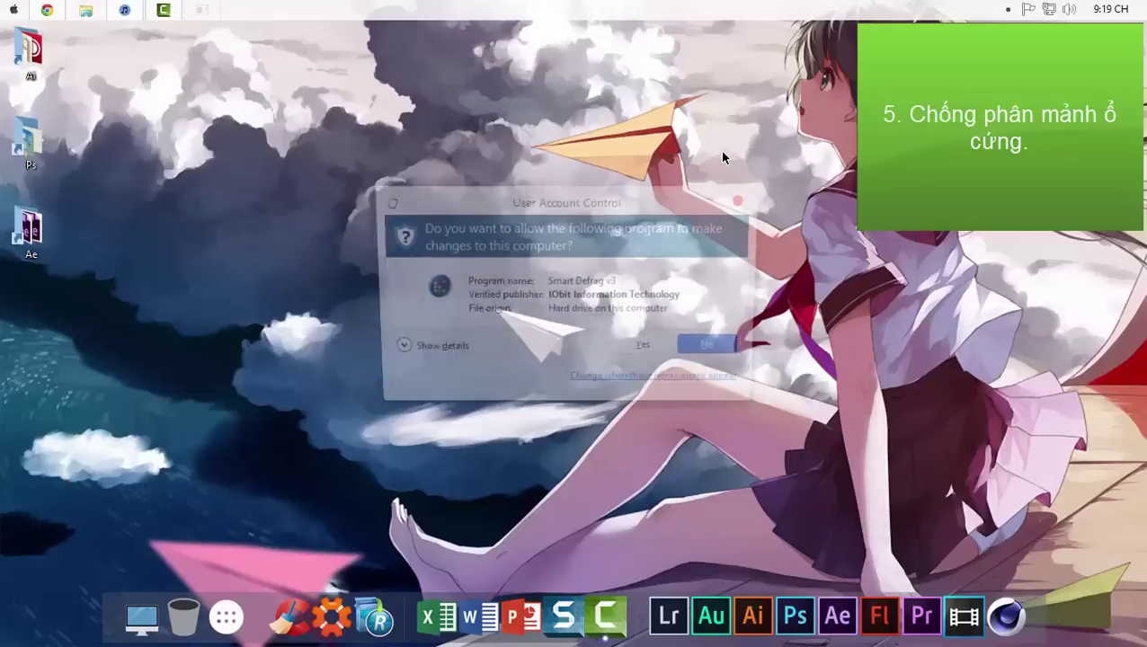
key(Return)
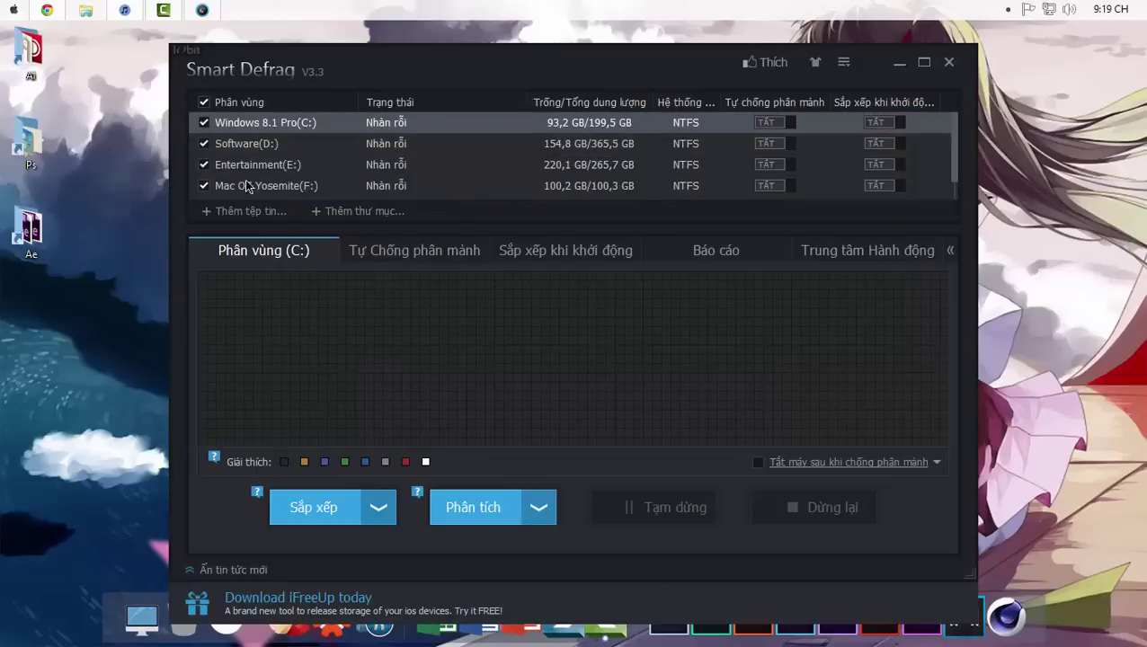
Step: Leave only the Windows 8.1 Pro (C:) partition selected and start defragmenting it with "Sắp xếp và ưu tiên các tệp tin (chậm)"
click(205, 144)
click(204, 165)
click(391, 501)
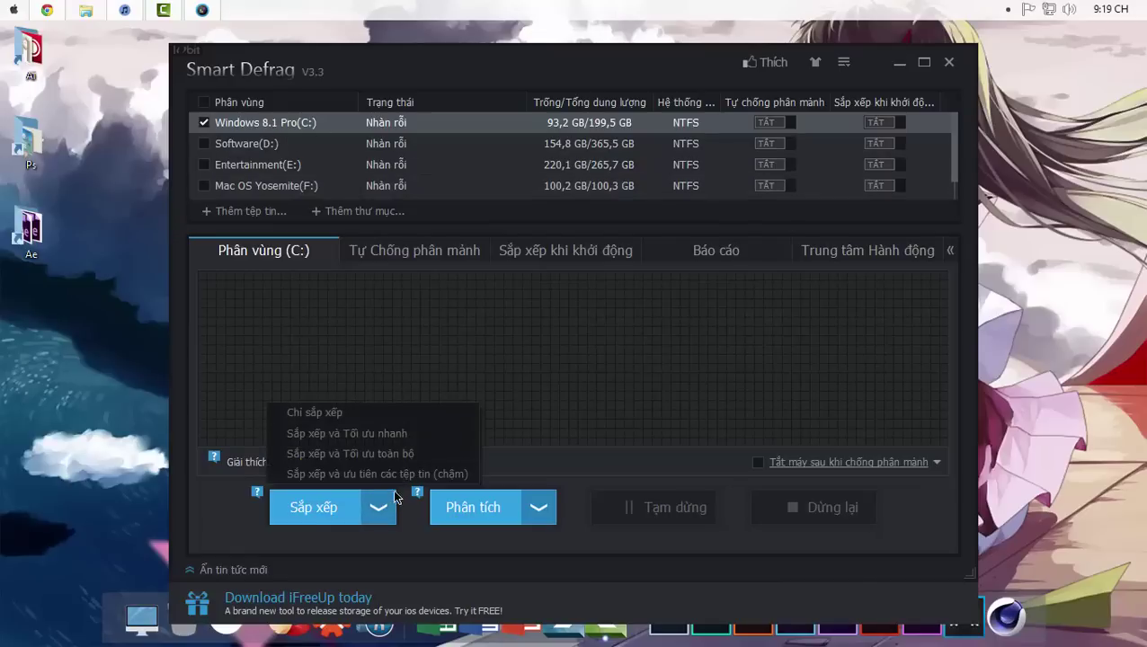
click(407, 474)
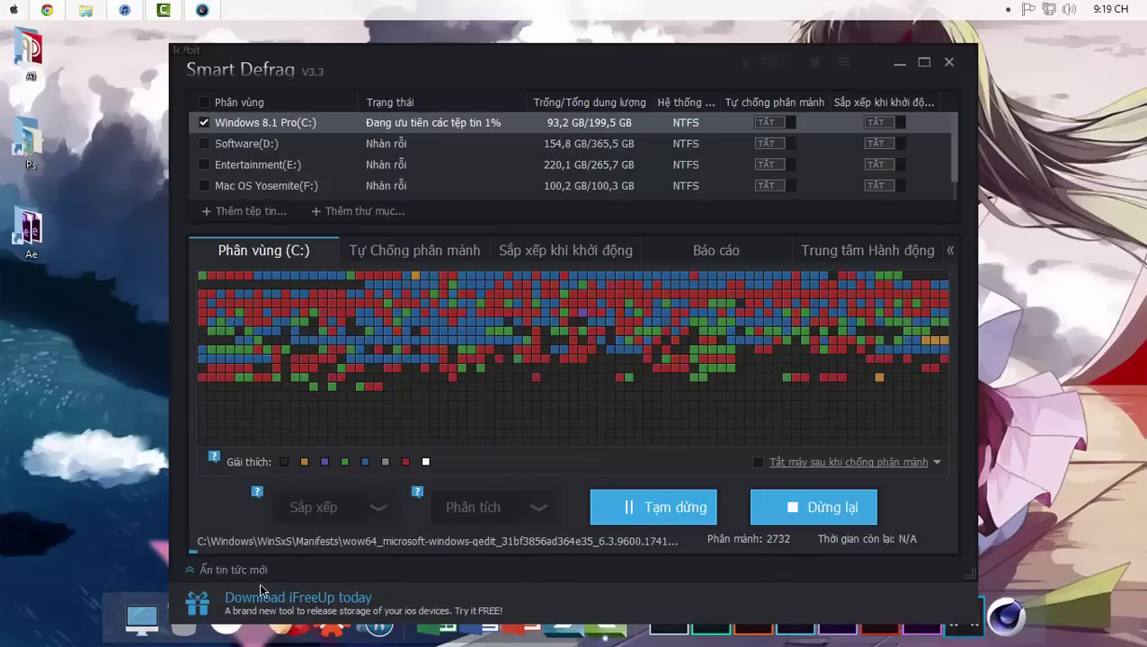
Step: Hide the news banner, stop the running defragmentation of drive C: and close the program
click(192, 570)
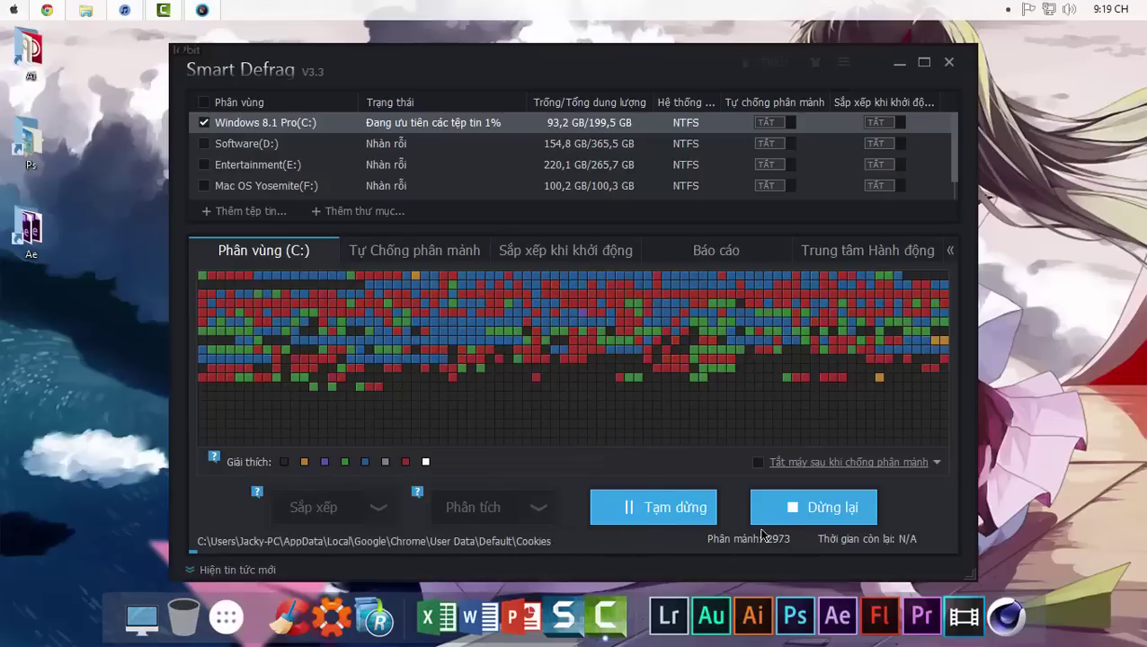
click(805, 510)
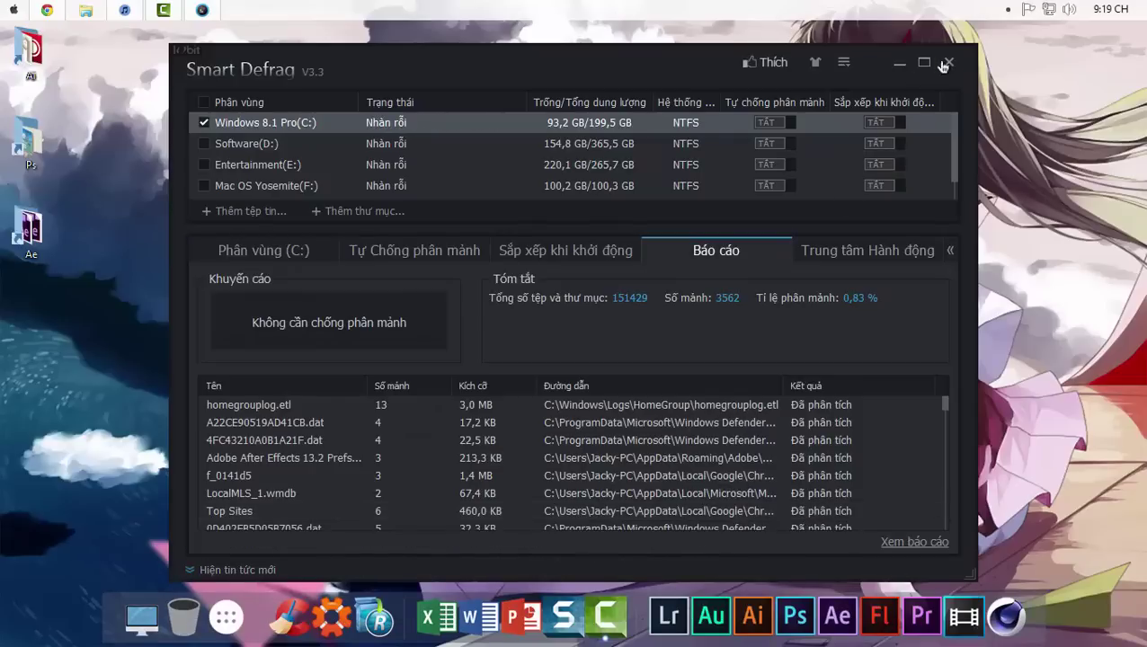
click(947, 63)
Step: Refresh the desktop, then check the CPU, memory and disk use of the running processes in Task Manager and close it
right_click(524, 170)
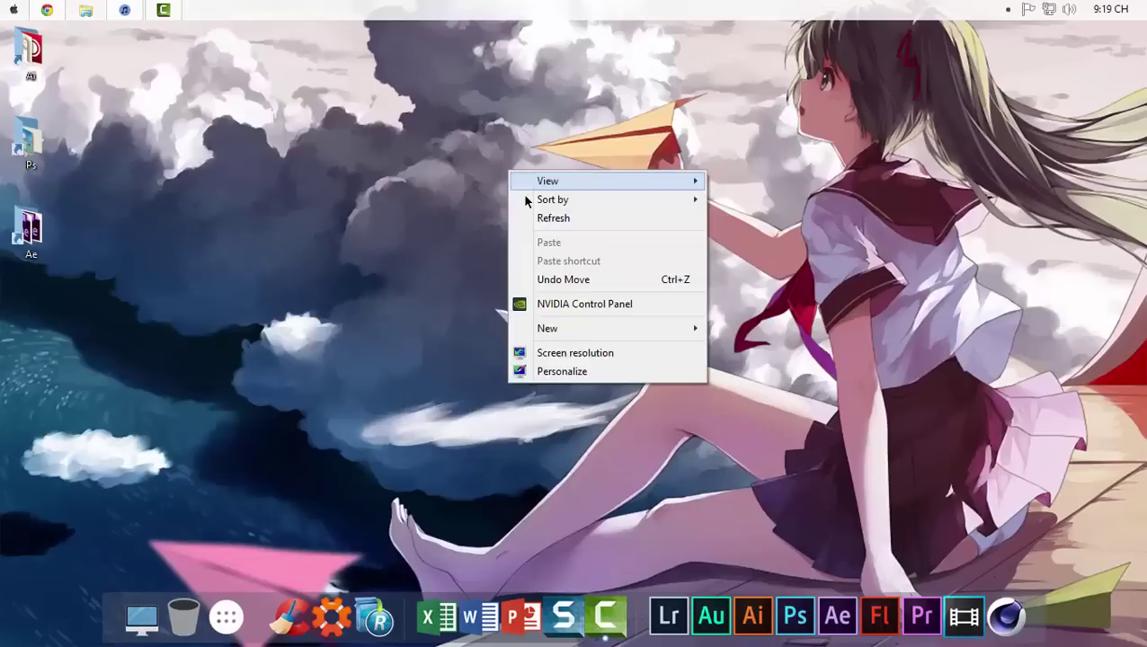
click(548, 217)
right_click(460, 11)
click(492, 119)
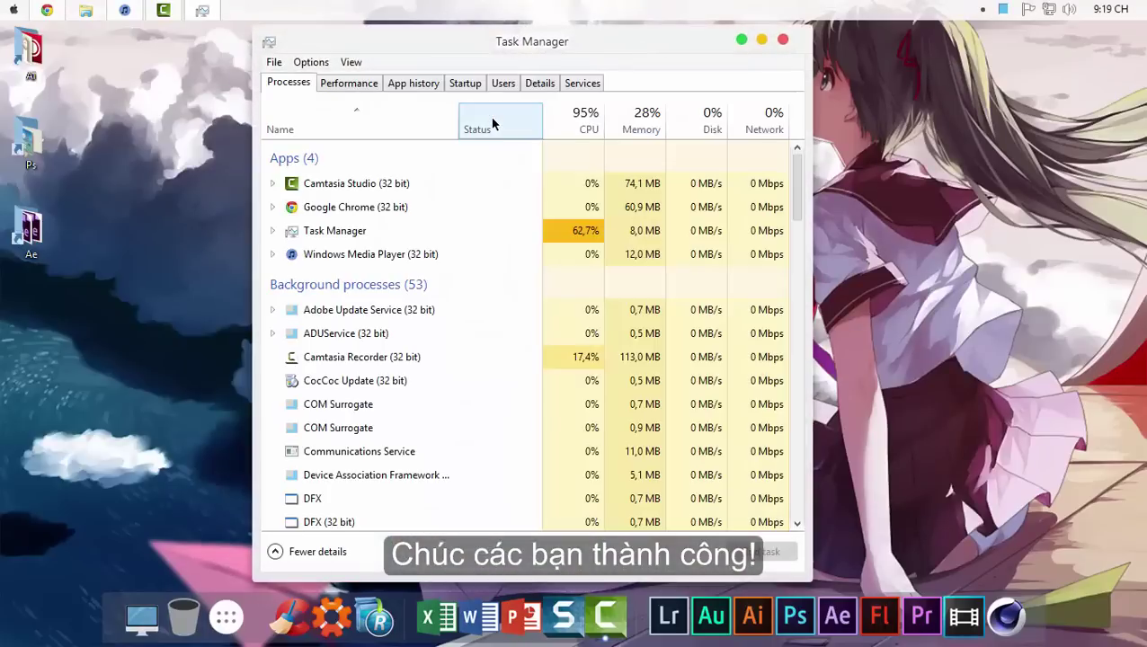
drag(799, 163, 799, 125)
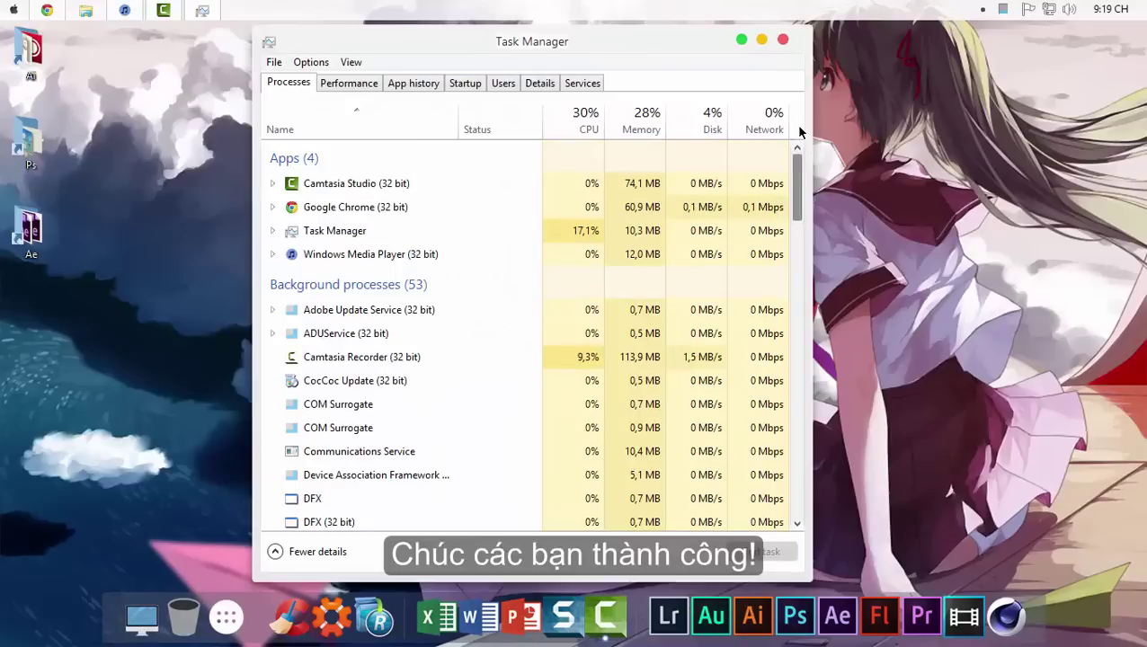
click(783, 42)
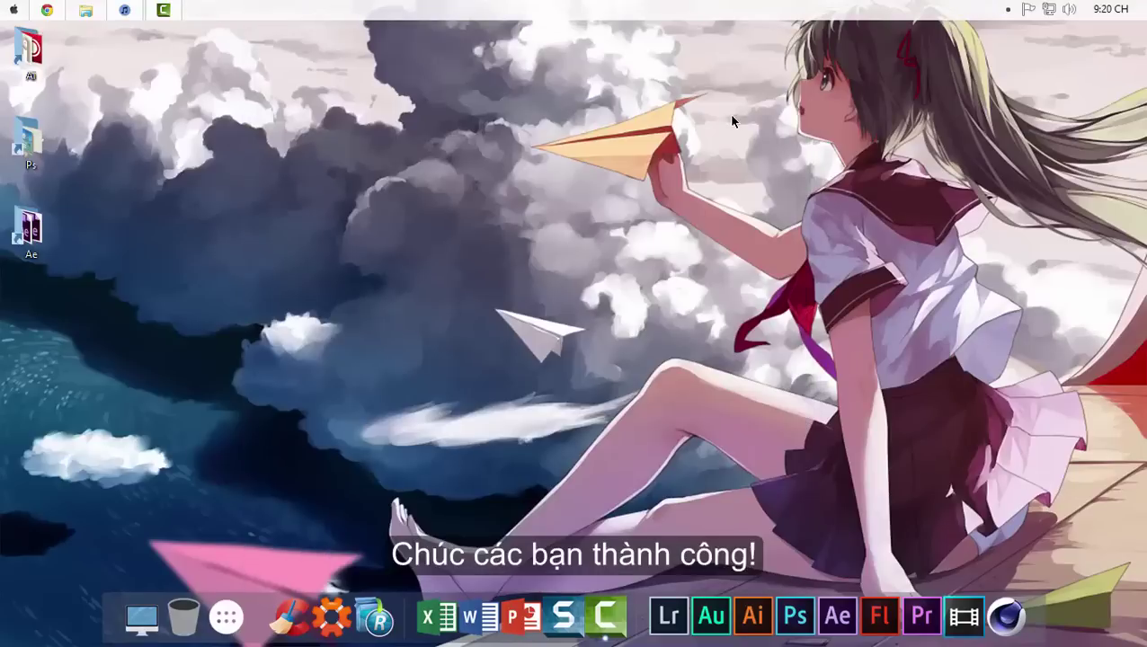